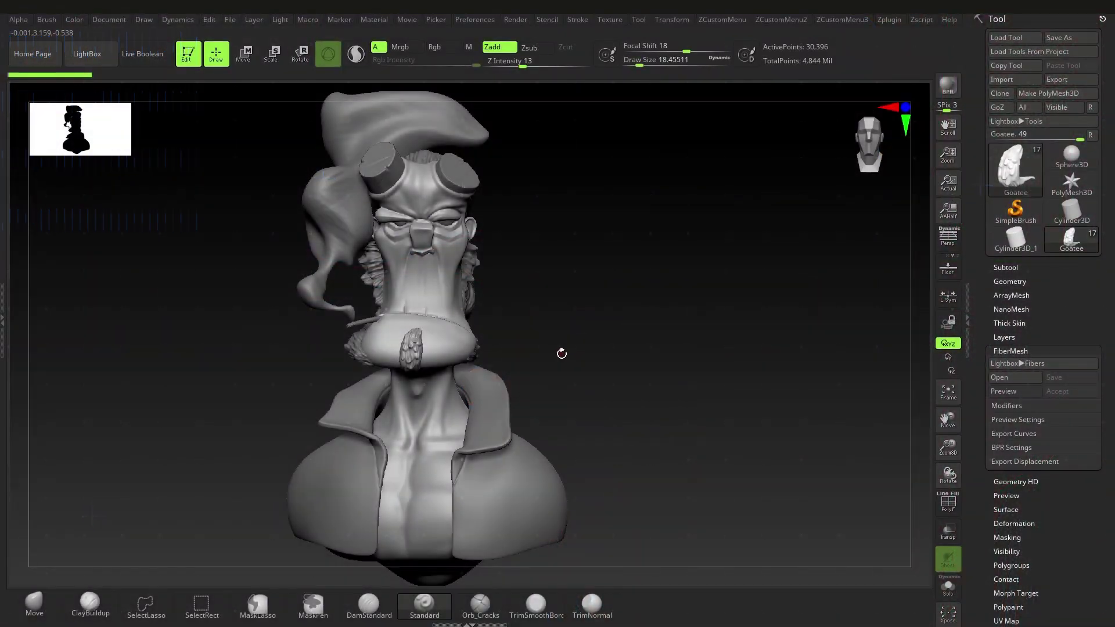
# Step: Take canvas snapshots of the bust in a front view and a three-quarter view, with the live model placed beside them
pyautogui.moveTo(529, 370)
pyautogui.keyDown('alt'); pyautogui.mouseDown()
pyautogui.moveTo(455, 366)
pyautogui.moveTo(536, 356)
pyautogui.moveTo(657, 385)
pyautogui.moveTo(634, 370)
pyautogui.moveTo(646, 358)
pyautogui.moveTo(590, 353)
pyautogui.moveTo(754, 372)
pyautogui.moveTo(739, 371)
pyautogui.mouseUp(); pyautogui.keyUp('alt')
pyautogui.hotkey('shift', 's')
pyautogui.hotkey('shift', 's')
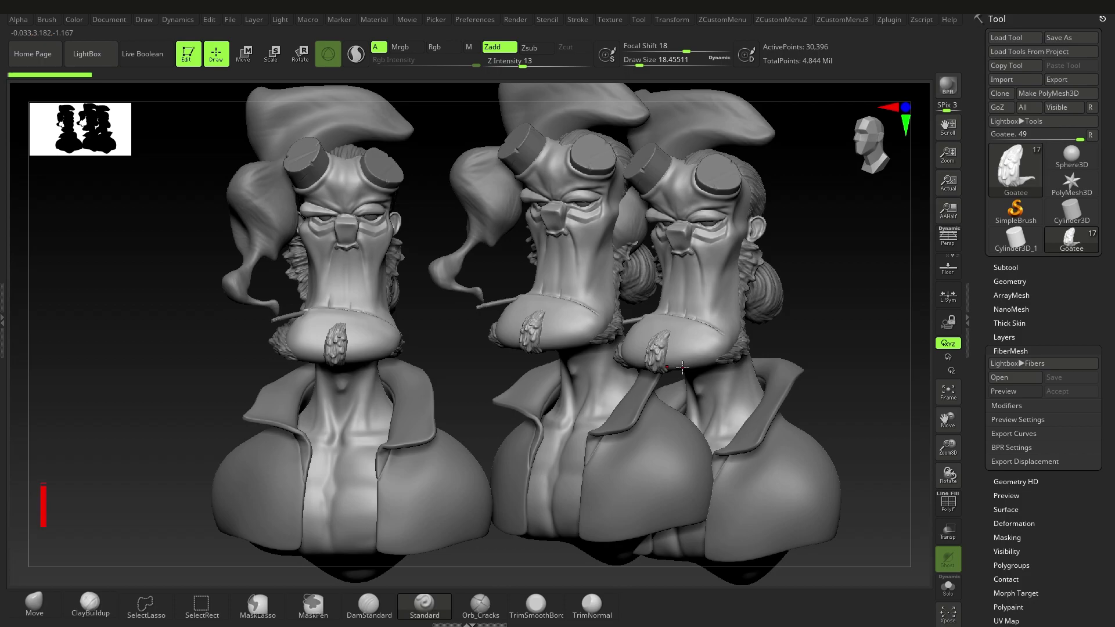
pyautogui.moveTo(682, 367); pyautogui.dragTo(171, 358)
pyautogui.keyDown('shift'); pyautogui.moveTo(354, 347); pyautogui.dragTo(412, 343); pyautogui.keyUp('shift')
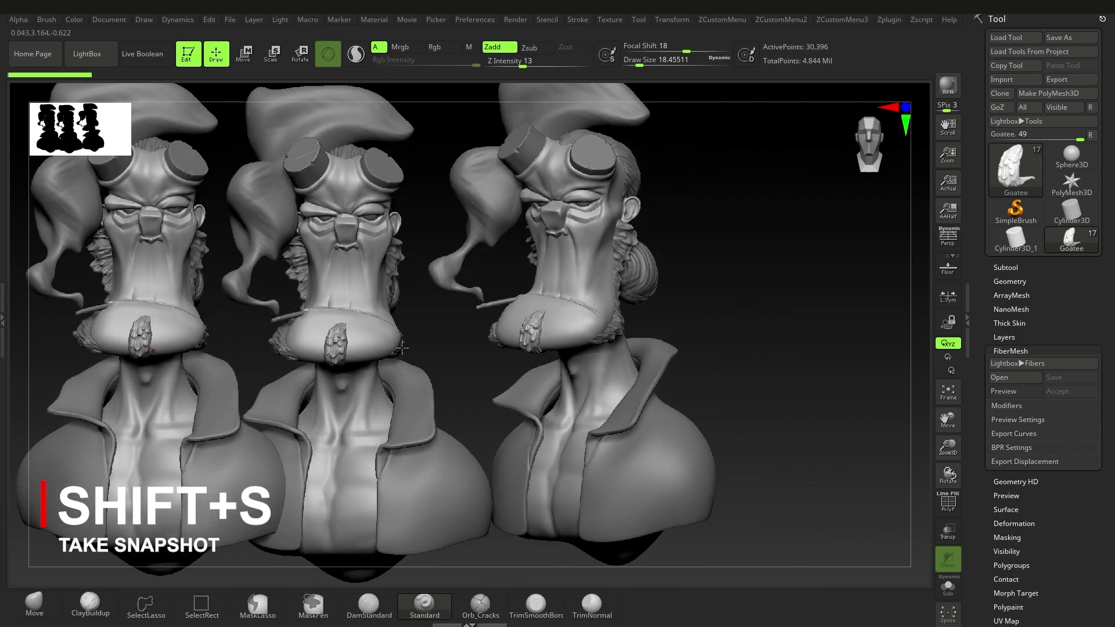
# Step: Reposition the live front-facing bust next to the two snapshots and zoom the document out to show the whole canvas
pyautogui.keyDown('alt'); pyautogui.moveTo(266, 343); pyautogui.dragTo(359, 369); pyautogui.keyUp('alt')
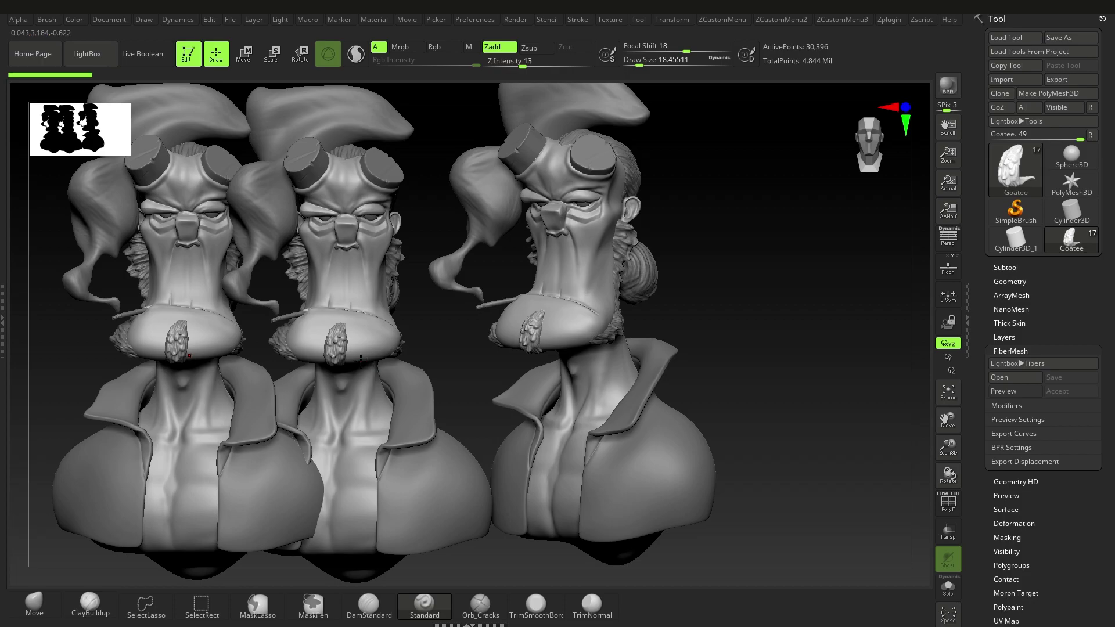
pyautogui.moveTo(440, 360)
pyautogui.keyDown('alt'); pyautogui.mouseDown()
pyautogui.moveTo(479, 327)
pyautogui.moveTo(438, 358)
pyautogui.mouseUp(); pyautogui.keyUp('alt')
pyautogui.rightClick(431, 346)
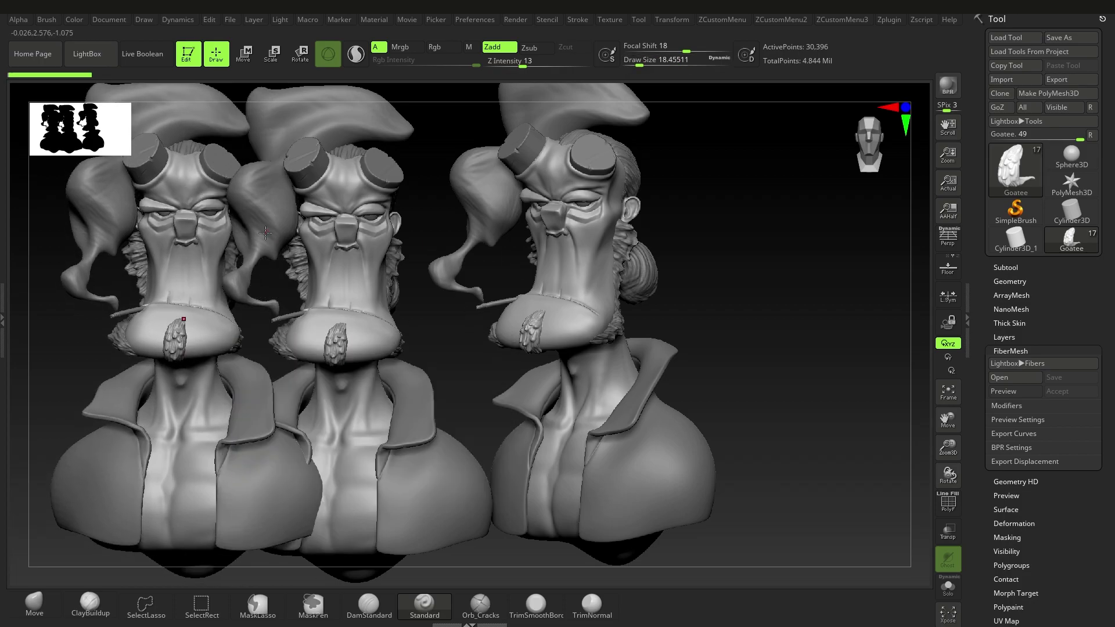
pyautogui.moveTo(350, 331); pyautogui.dragTo(474, 261)
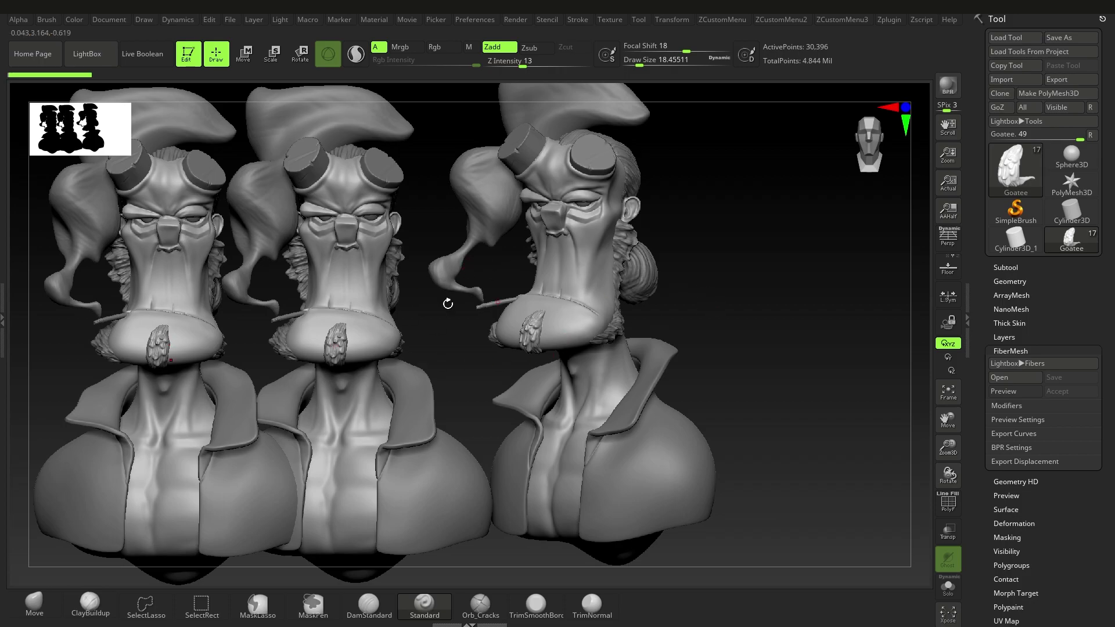
pyautogui.moveTo(947, 156); pyautogui.dragTo(949, 161)
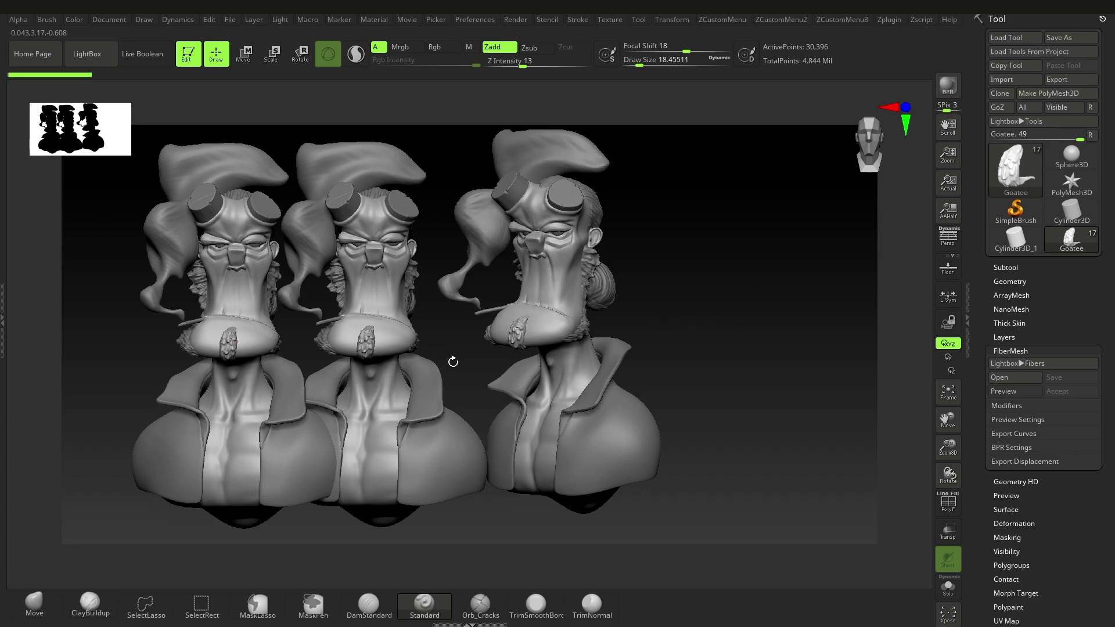
# Step: Clear the snapshots from the canvas, keeping only the live bust, and reposition it in the left half
pyautogui.keyDown('alt'); pyautogui.moveTo(445, 362); pyautogui.dragTo(426, 354); pyautogui.keyUp('alt')
pyautogui.rightClick(427, 353)
pyautogui.hotkey('ctrl', 'n')
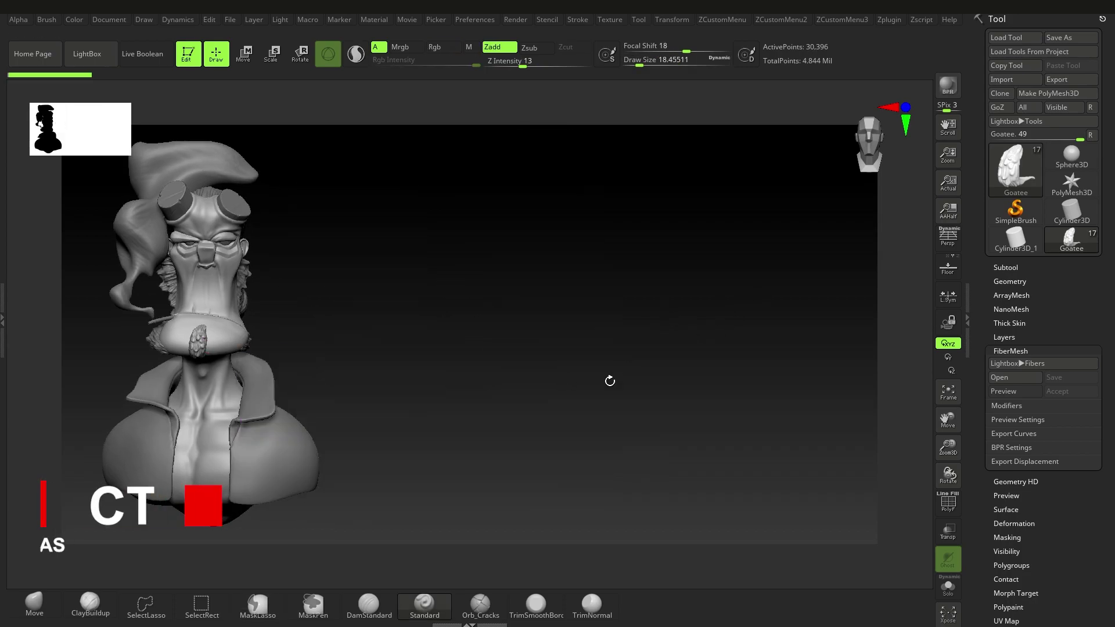
pyautogui.hotkey('ctrl', 'n')
pyautogui.moveTo(416, 364); pyautogui.dragTo(523, 366)
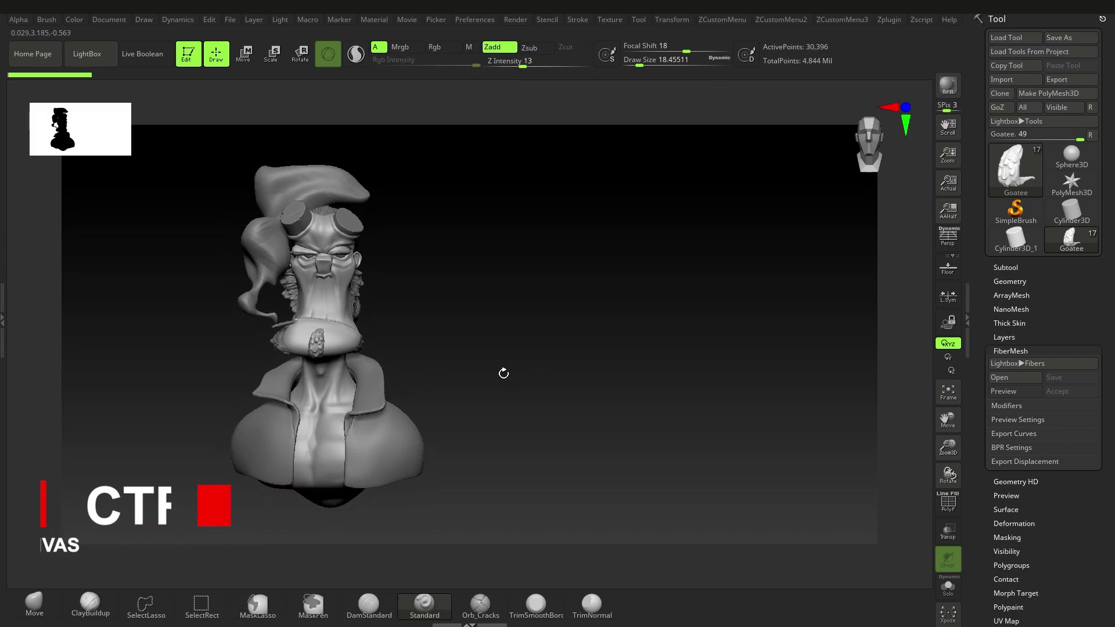
pyautogui.keyDown('alt'); pyautogui.moveTo(378, 376); pyautogui.dragTo(341, 370, button='right'); pyautogui.keyUp('alt')
pyautogui.moveTo(369, 361); pyautogui.dragTo(333, 382)
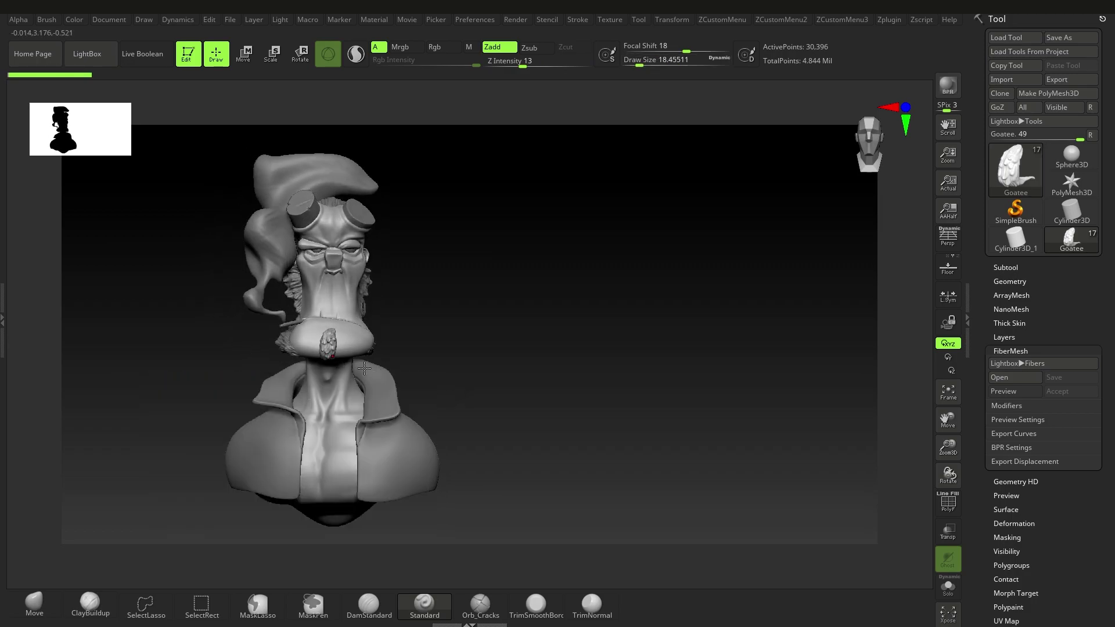
pyautogui.moveTo(411, 375); pyautogui.dragTo(507, 371)
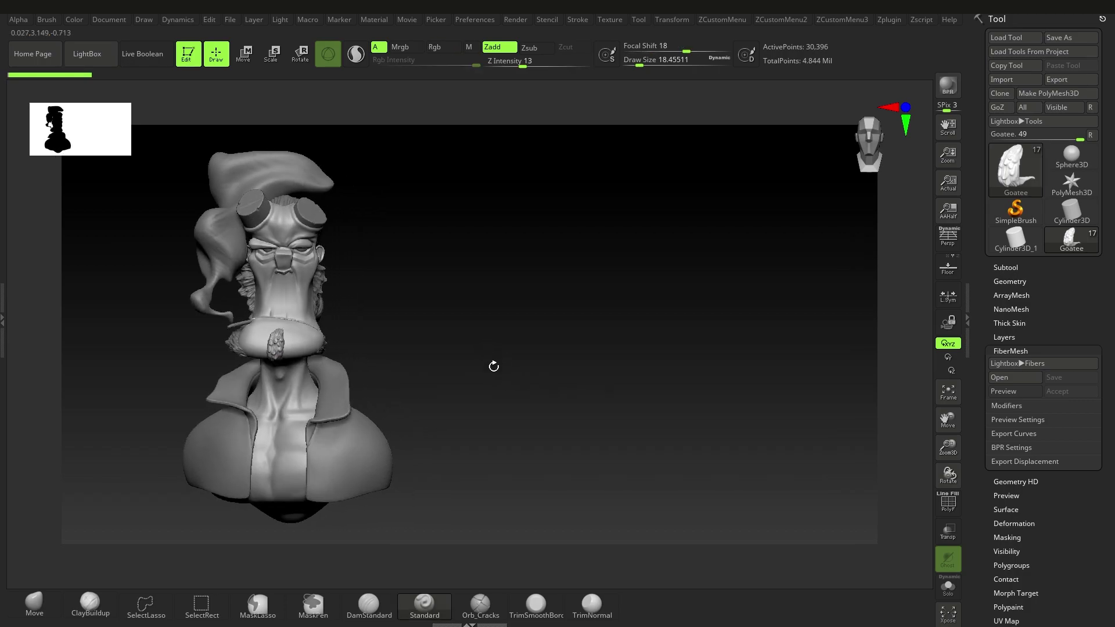
# Step: Scale the bust down, snapshot its side profile in the canvas's upper-left corner, and place a small front view beside it
pyautogui.keyDown('alt'); pyautogui.moveTo(492, 368); pyautogui.dragTo(382, 358); pyautogui.keyUp('alt')
pyautogui.moveTo(381, 358)
pyautogui.keyDown('ctrl'); pyautogui.mouseDown(button='right')
pyautogui.moveTo(149, 429)
pyautogui.moveTo(179, 349)
pyautogui.moveTo(289, 334)
pyautogui.moveTo(718, 440)
pyautogui.moveTo(102, 333)
pyautogui.moveTo(220, 348)
pyautogui.mouseUp(button='right'); pyautogui.keyUp('ctrl')
pyautogui.hotkey('shift', 's')
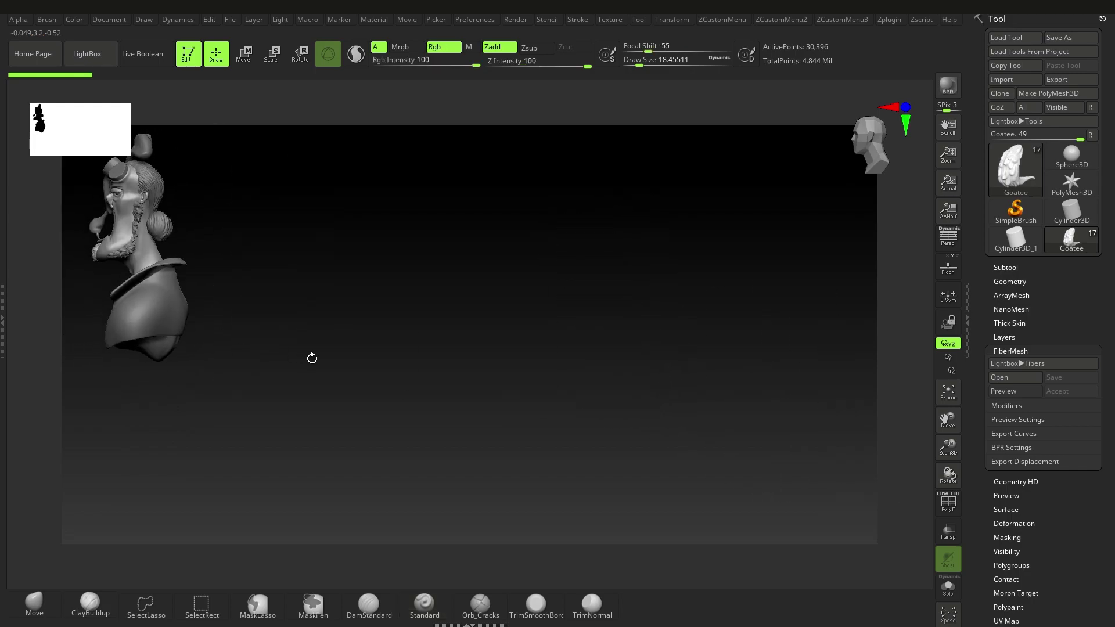
pyautogui.keyDown('alt'); pyautogui.moveTo(140, 290); pyautogui.dragTo(346, 325, button='right'); pyautogui.keyUp('alt')
pyautogui.keyDown('alt'); pyautogui.moveTo(347, 326); pyautogui.dragTo(472, 337, button='right'); pyautogui.keyUp('alt')
pyautogui.moveTo(472, 336)
pyautogui.keyDown('ctrl'); pyautogui.mouseDown(button='right')
pyautogui.moveTo(438, 321)
pyautogui.moveTo(436, 360)
pyautogui.mouseUp(button='right'); pyautogui.keyUp('ctrl')
# Step: Switch to the ClayBuildup brush with a draw size of about 104 and undo the test edit on the bust
pyautogui.click(92, 605)
pyautogui.press('s')
pyautogui.click(417, 323)
pyautogui.moveTo(410, 331)
pyautogui.mouseDown()
pyautogui.moveTo(450, 348)
pyautogui.moveTo(425, 342)
pyautogui.mouseUp()
pyautogui.keyDown('alt'); pyautogui.click(449, 346); pyautogui.keyUp('alt')
pyautogui.hotkey('ctrl', 'z')
# Step: Add larger rear three-quarter and back views of the bust to the canvas's right half as snapshots
pyautogui.moveTo(425, 347)
pyautogui.keyDown('ctrl'); pyautogui.mouseDown(button='right')
pyautogui.moveTo(366, 338)
pyautogui.moveTo(430, 344)
pyautogui.moveTo(400, 326)
pyautogui.mouseUp(button='right'); pyautogui.keyUp('ctrl')
pyautogui.keyDown('alt'); pyautogui.moveTo(502, 380); pyautogui.dragTo(539, 301, button='right'); pyautogui.keyUp('alt')
pyautogui.moveTo(540, 301)
pyautogui.keyDown('alt'); pyautogui.mouseDown(button='right')
pyautogui.moveTo(506, 325)
pyautogui.moveTo(517, 349)
pyautogui.moveTo(510, 303)
pyautogui.moveTo(495, 314)
pyautogui.moveTo(700, 295)
pyautogui.moveTo(593, 315)
pyautogui.moveTo(624, 313)
pyautogui.moveTo(464, 314)
pyautogui.moveTo(602, 336)
pyautogui.moveTo(643, 324)
pyautogui.moveTo(667, 338)
pyautogui.mouseUp(button='right'); pyautogui.keyUp('alt')
pyautogui.press('space')
pyautogui.hotkey('shift', 's')
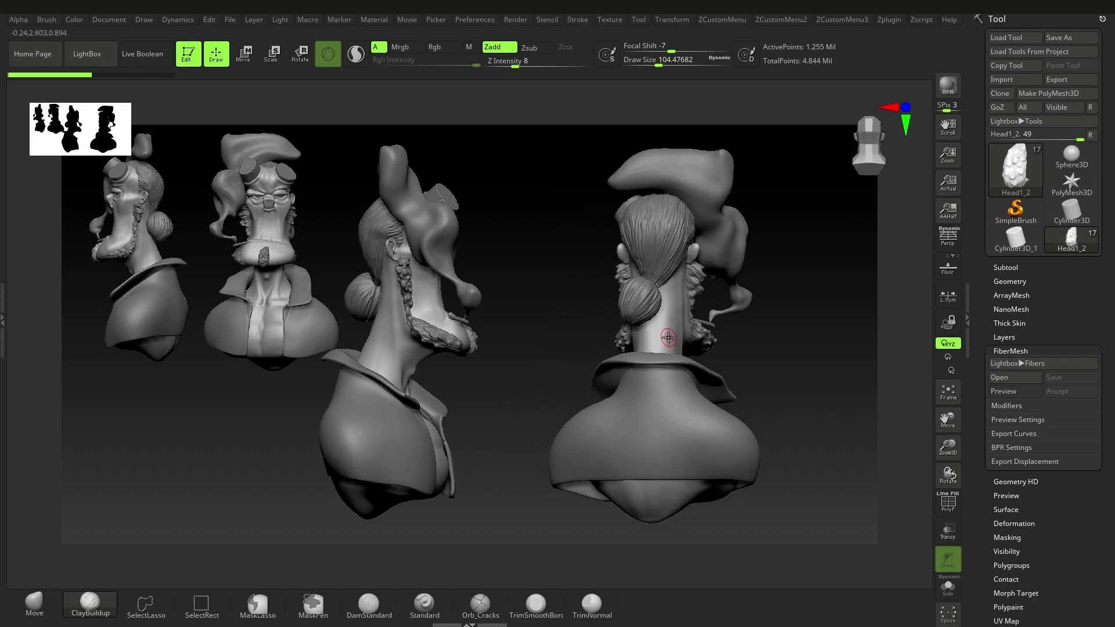
# Step: Start exporting the canvas as a JPEG named ZBrush Document.jpg on the Desktop
pyautogui.click(120, 20)
pyautogui.click(185, 97)
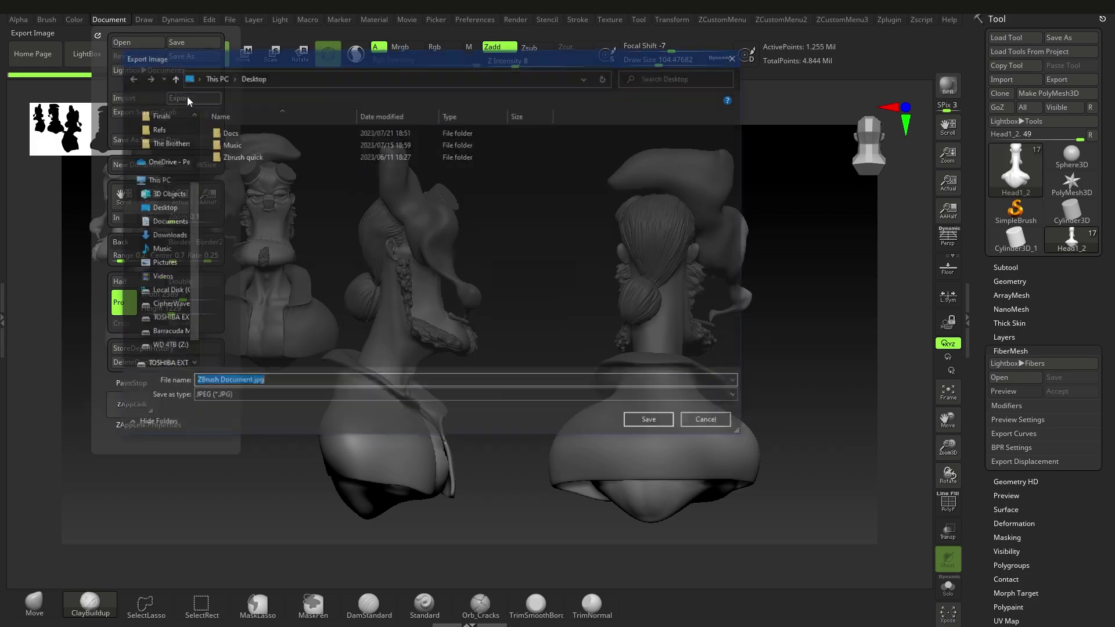
pyautogui.click(282, 381)
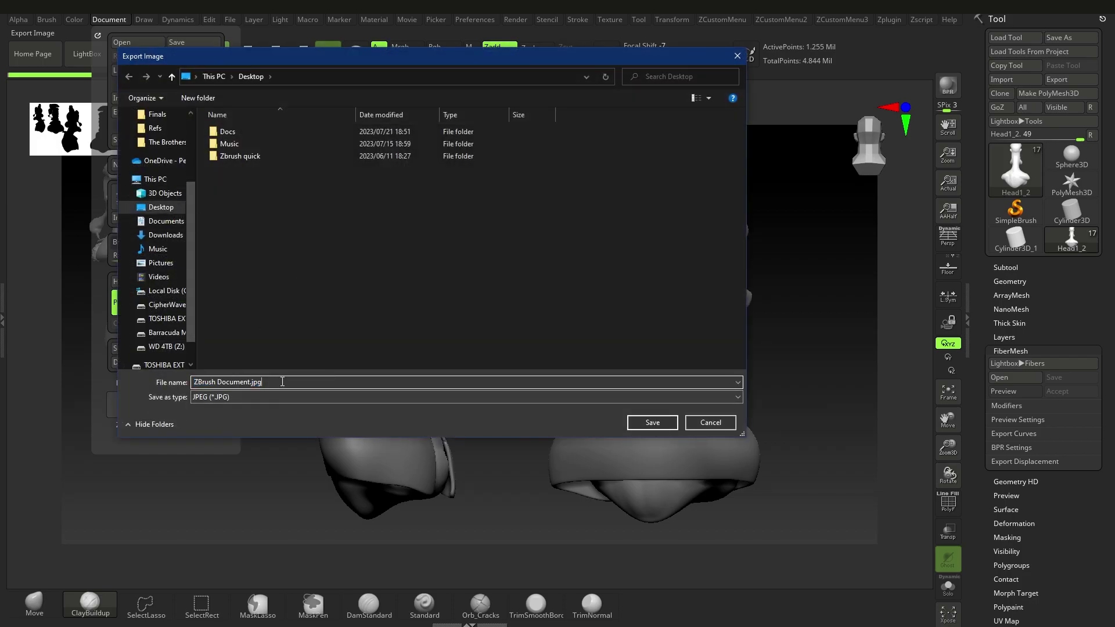
pyautogui.click(652, 423)
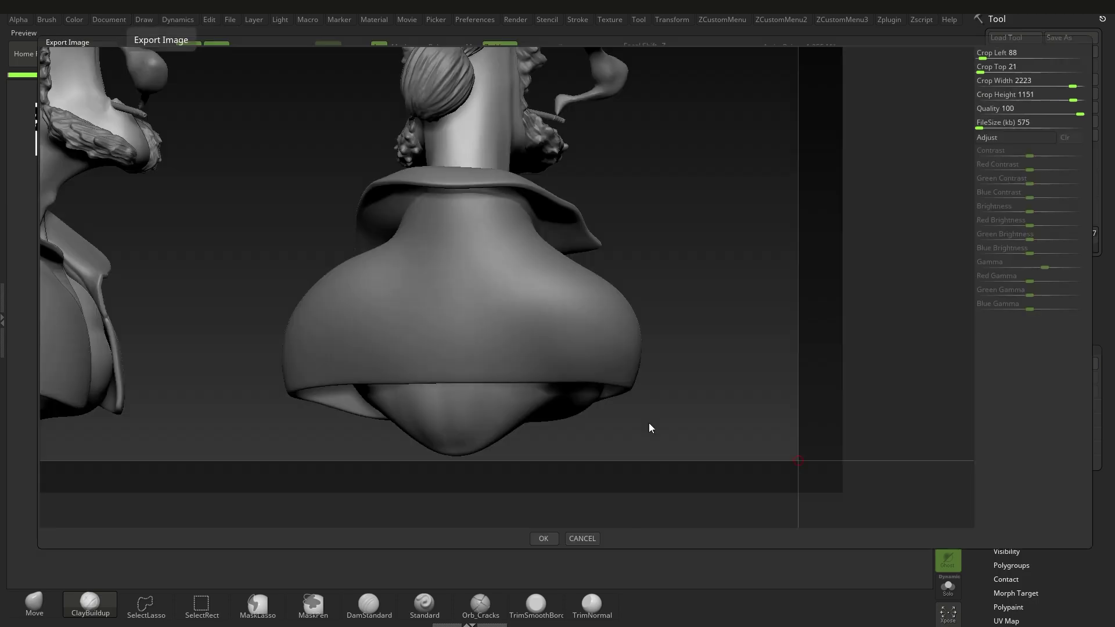
# Step: Adjust the export crop to left 21, top 10, width 2327 and height 1186, and cancel the export
pyautogui.moveTo(768, 457); pyautogui.dragTo(792, 472)
pyautogui.moveTo(451, 234); pyautogui.dragTo(682, 347)
pyautogui.moveTo(573, 344); pyautogui.dragTo(719, 455)
pyautogui.moveTo(465, 313); pyautogui.dragTo(539, 314)
pyautogui.moveTo(408, 283); pyautogui.dragTo(386, 275)
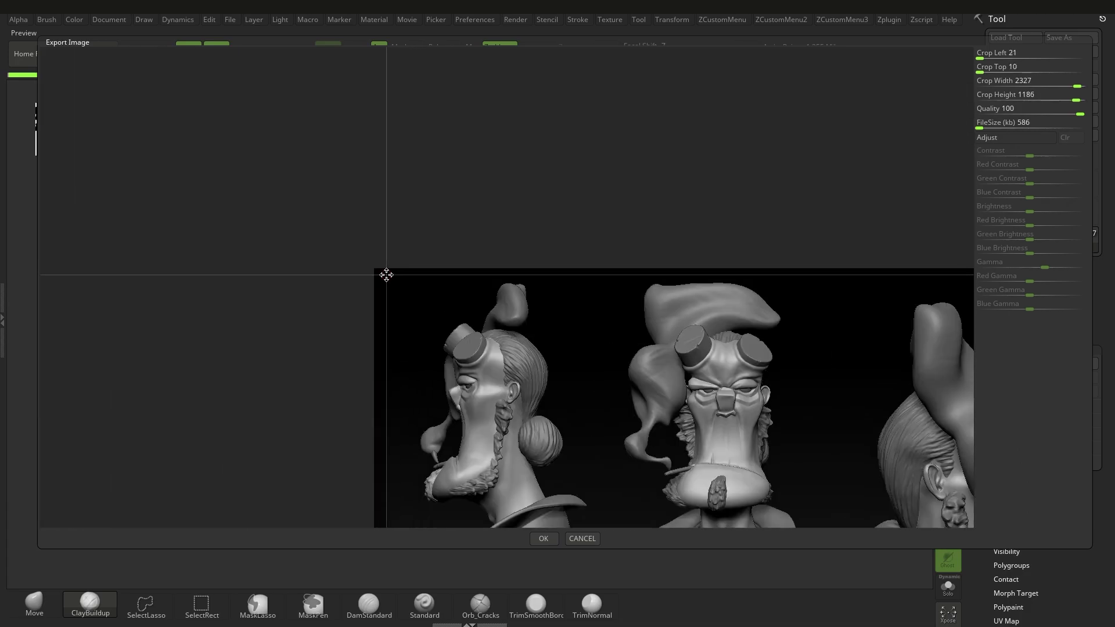
pyautogui.click(586, 539)
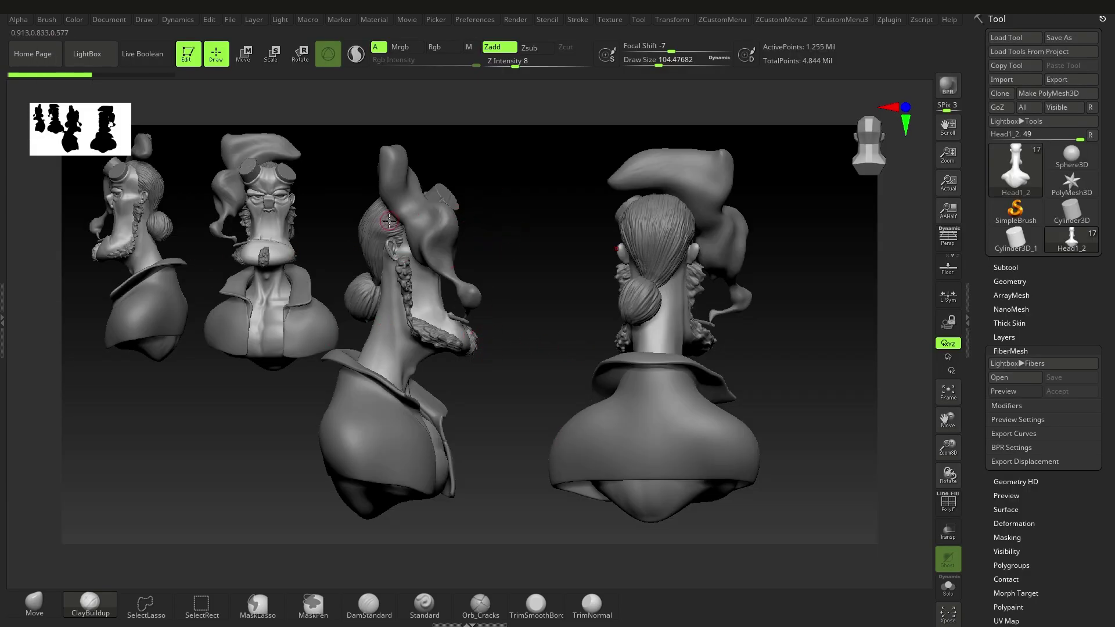
# Step: Reduce the document's background gradient range to nearly zero
pyautogui.click(123, 22)
pyautogui.moveTo(139, 263); pyautogui.dragTo(101, 260)
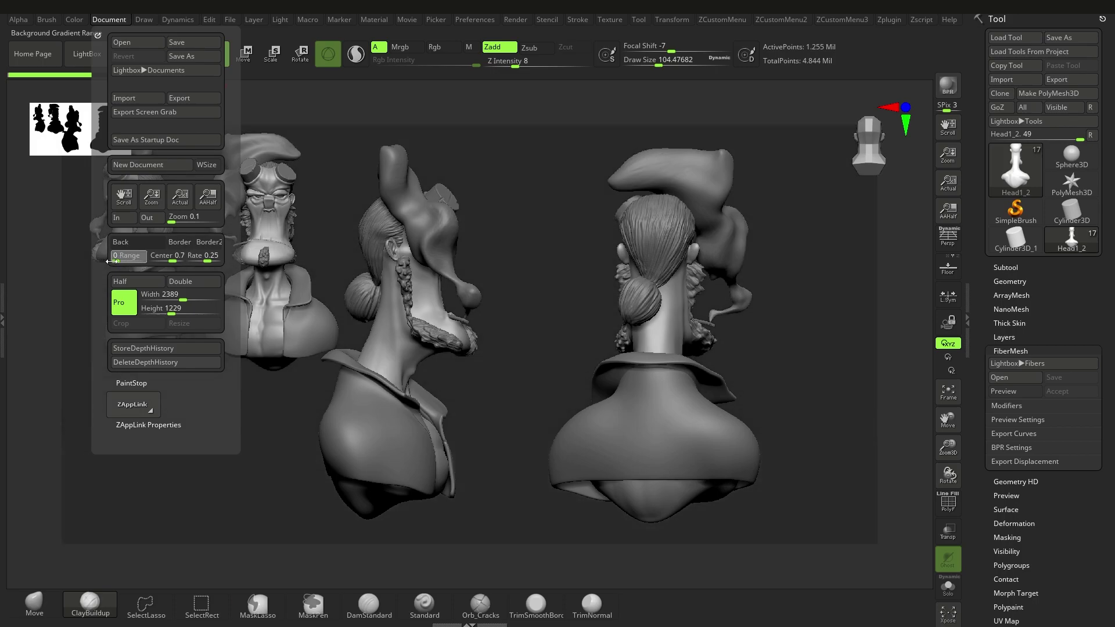
pyautogui.moveTo(115, 261); pyautogui.dragTo(119, 262)
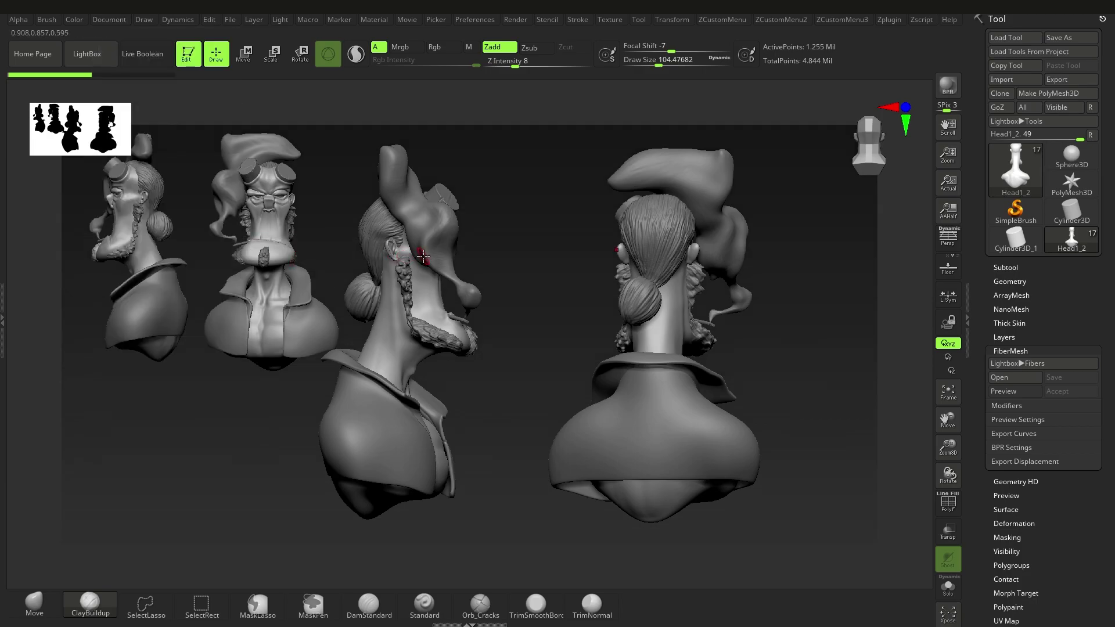
# Step: Pick a light orange as the current color and apply it as the document background
pyautogui.press('space')
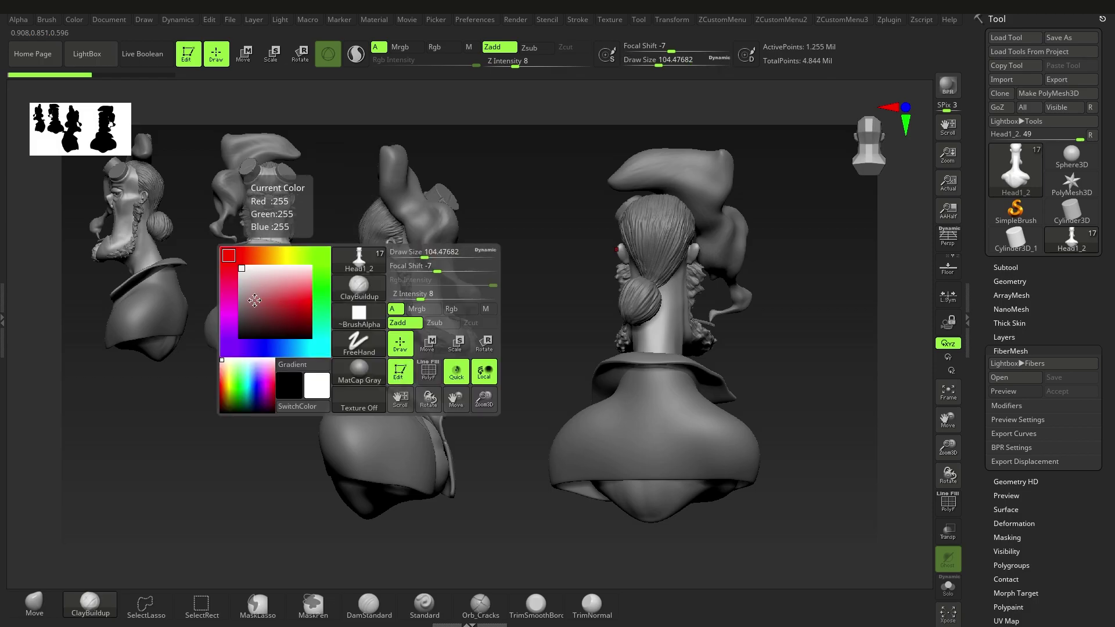
pyautogui.click(281, 295)
pyautogui.click(290, 255)
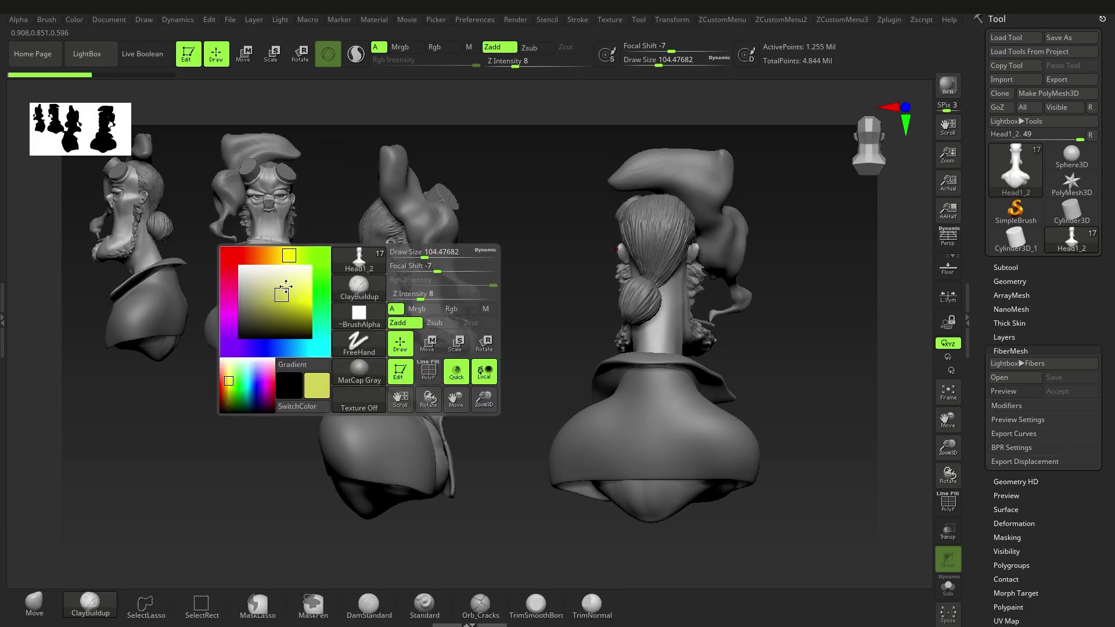
pyautogui.click(265, 256)
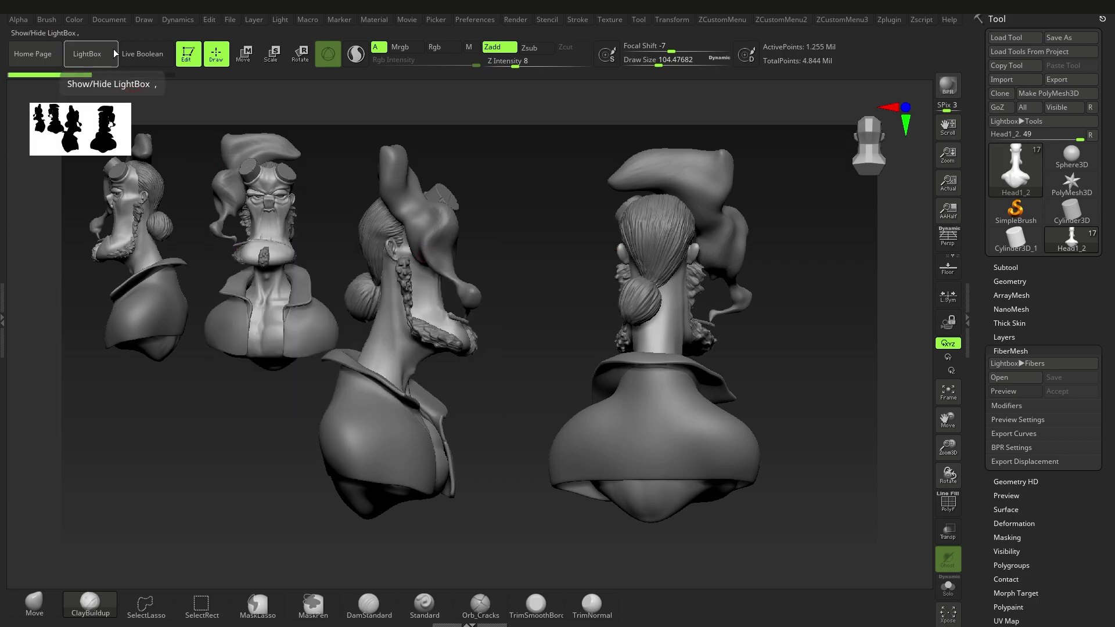
pyautogui.click(112, 21)
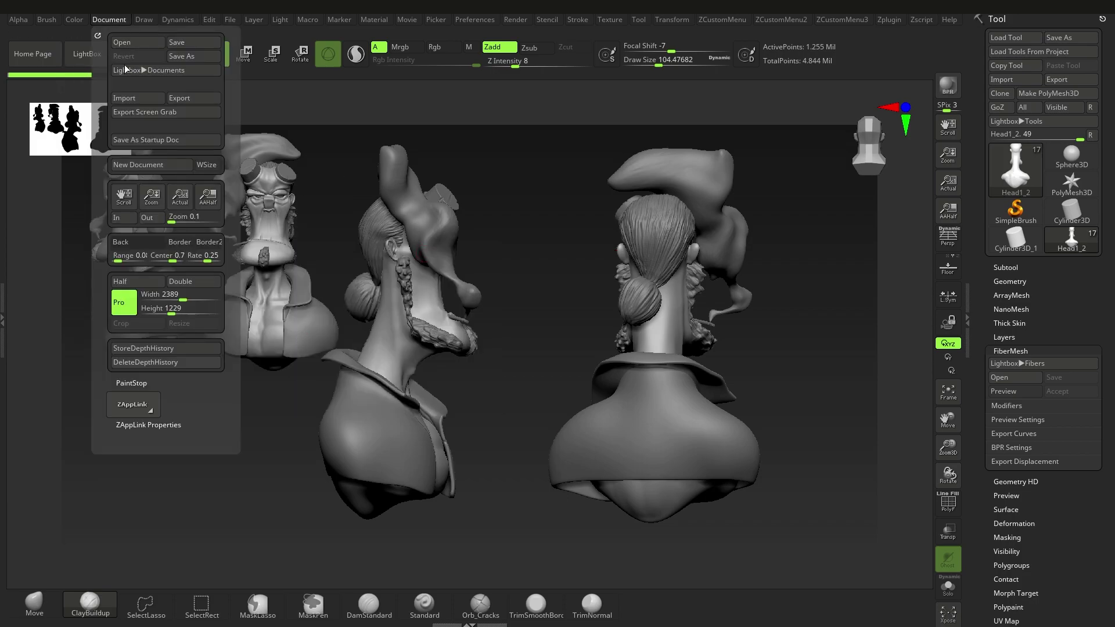
pyautogui.click(136, 243)
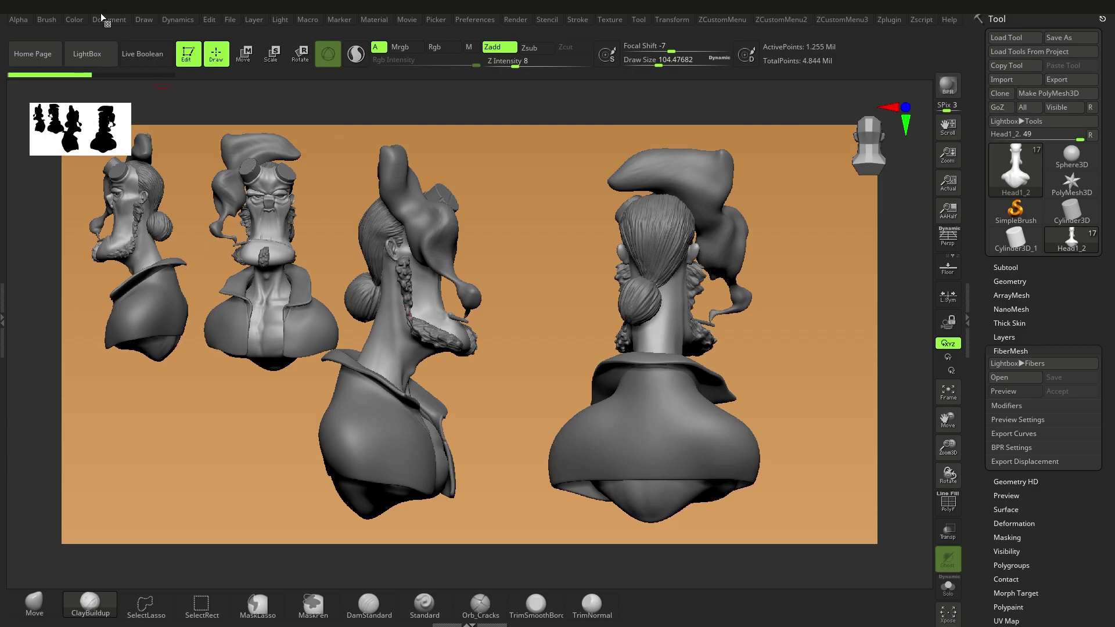
# Step: Open the image export for the orange-background document and cancel it without saving
pyautogui.click(110, 21)
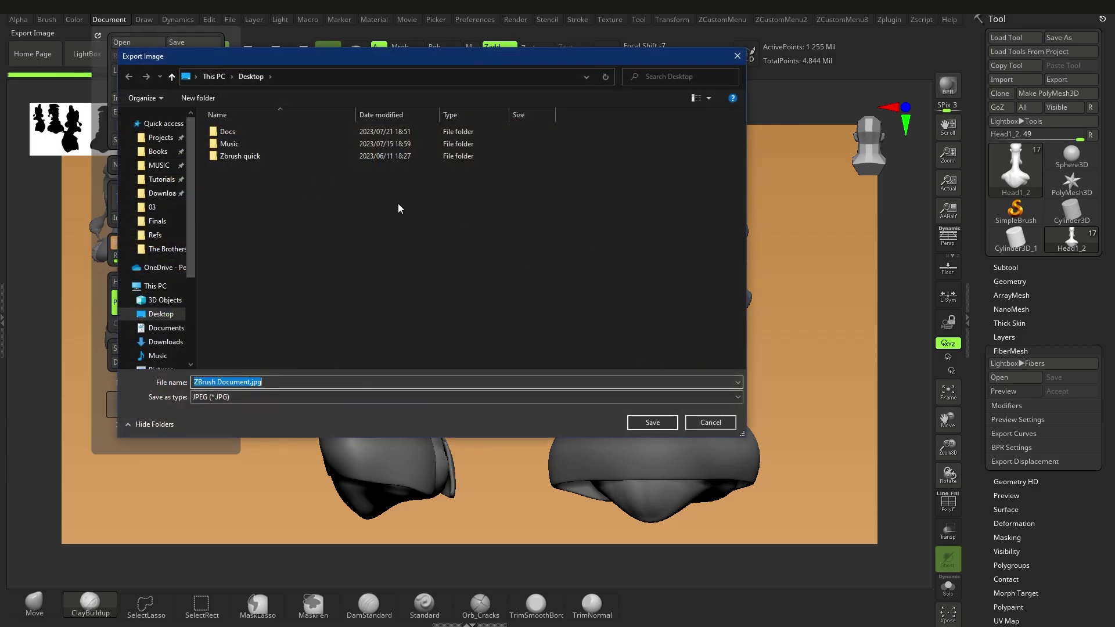
pyautogui.click(700, 423)
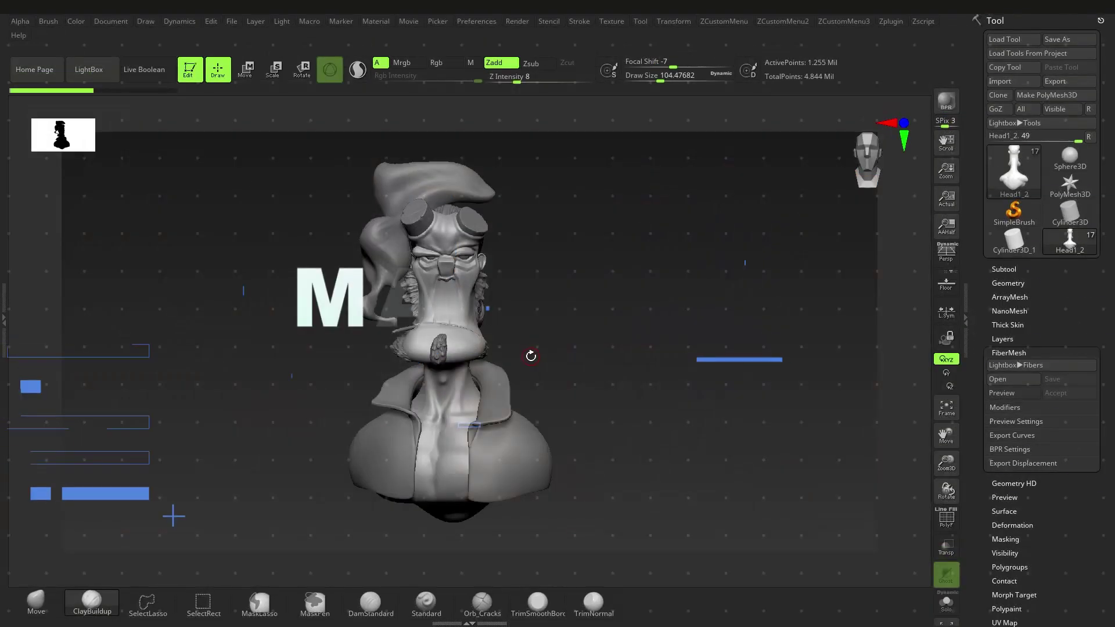
# Step: Scale the bust down in the canvas's upper left and snapshot its front view and side profile next to each other
pyautogui.moveTo(522, 356); pyautogui.dragTo(642, 380)
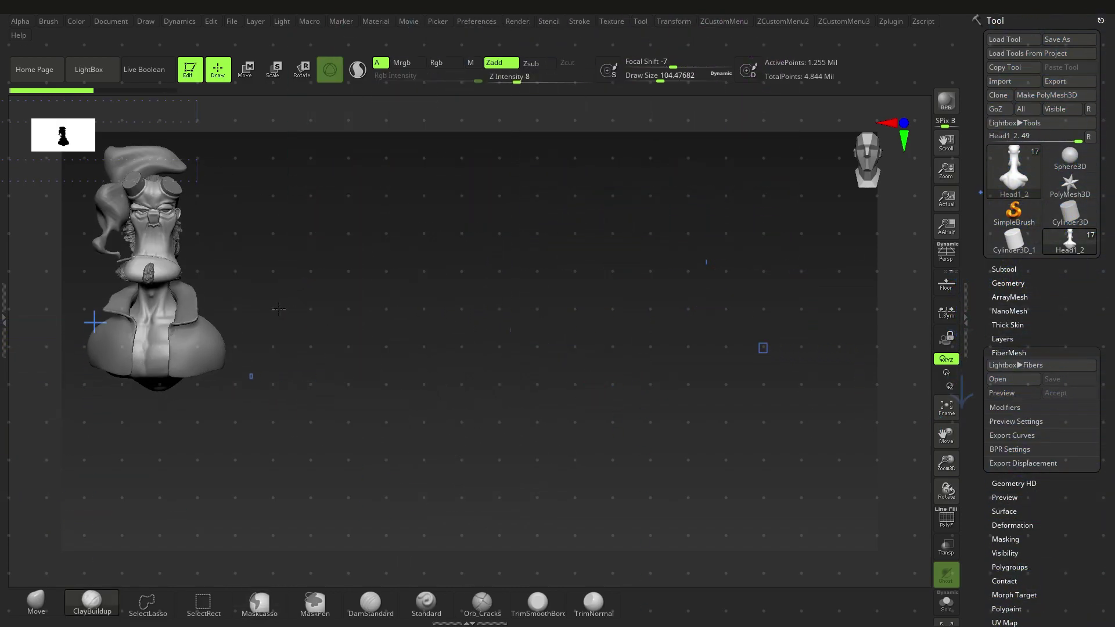
pyautogui.hotkey('shift', 's')
pyautogui.keyDown('alt'); pyautogui.moveTo(289, 311); pyautogui.dragTo(409, 321); pyautogui.keyUp('alt')
pyautogui.hotkey('shift', 's')
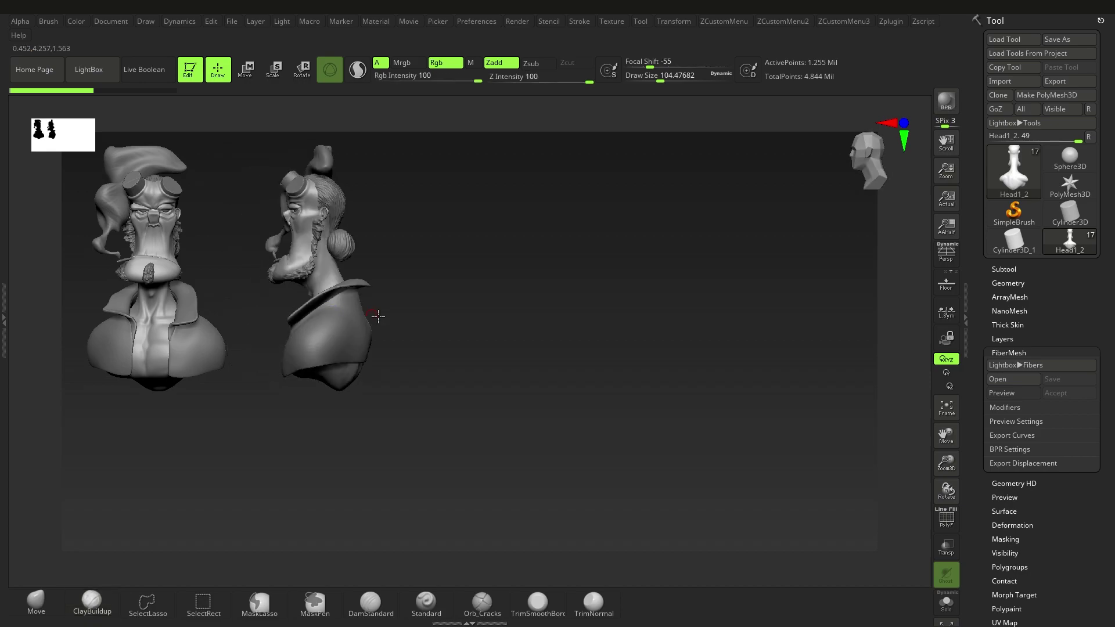
pyautogui.hotkey('shift', 's')
# Step: Place a larger front view of the bust to the right of the snapshots and make the coat the active subtool
pyautogui.keyDown('alt'); pyautogui.moveTo(335, 317); pyautogui.dragTo(557, 391, button='right'); pyautogui.keyUp('alt')
pyautogui.moveTo(557, 391); pyautogui.dragTo(622, 388, button='right')
pyautogui.keyDown('ctrl'); pyautogui.moveTo(621, 388); pyautogui.dragTo(580, 392, button='right'); pyautogui.keyUp('ctrl')
pyautogui.keyDown('alt'); pyautogui.click(554, 351); pyautogui.keyUp('alt')
pyautogui.keyDown('alt'); pyautogui.moveTo(552, 353); pyautogui.dragTo(550, 377, button='right'); pyautogui.keyUp('alt')
pyautogui.rightClick(550, 377)
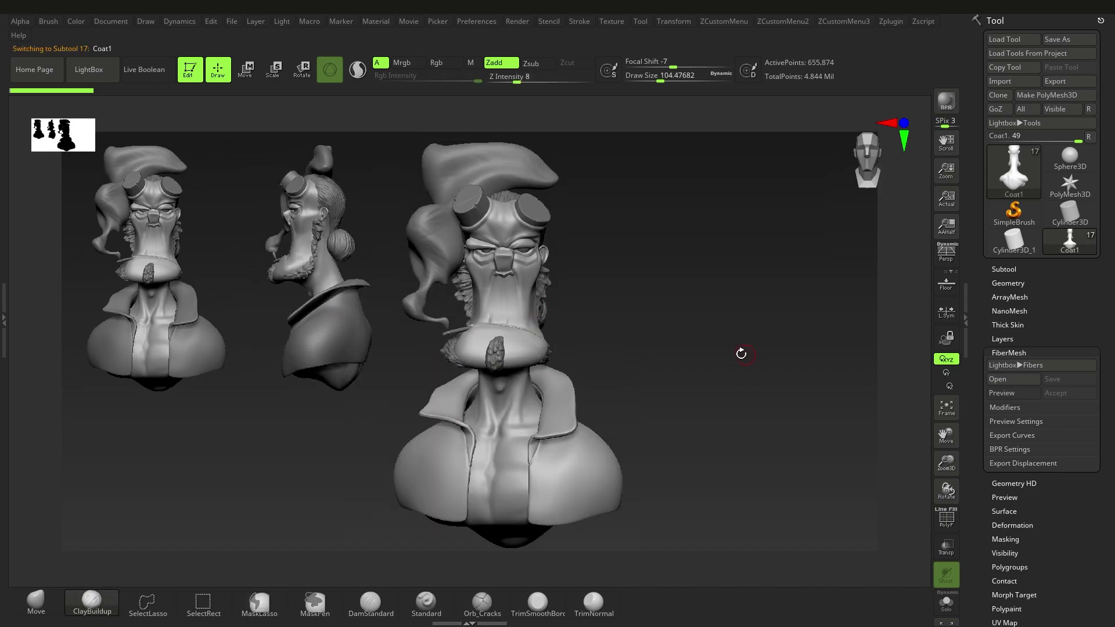
# Step: Clear the snapshots and place the live bust as a small side profile in the canvas's upper-left corner
pyautogui.hotkey('ctrl', 'n')
pyautogui.moveTo(567, 363)
pyautogui.keyDown('alt'); pyautogui.mouseDown()
pyautogui.moveTo(440, 358)
pyautogui.moveTo(470, 390)
pyautogui.moveTo(312, 352)
pyautogui.moveTo(225, 310)
pyautogui.mouseUp(); pyautogui.keyUp('alt')
pyautogui.press('space')
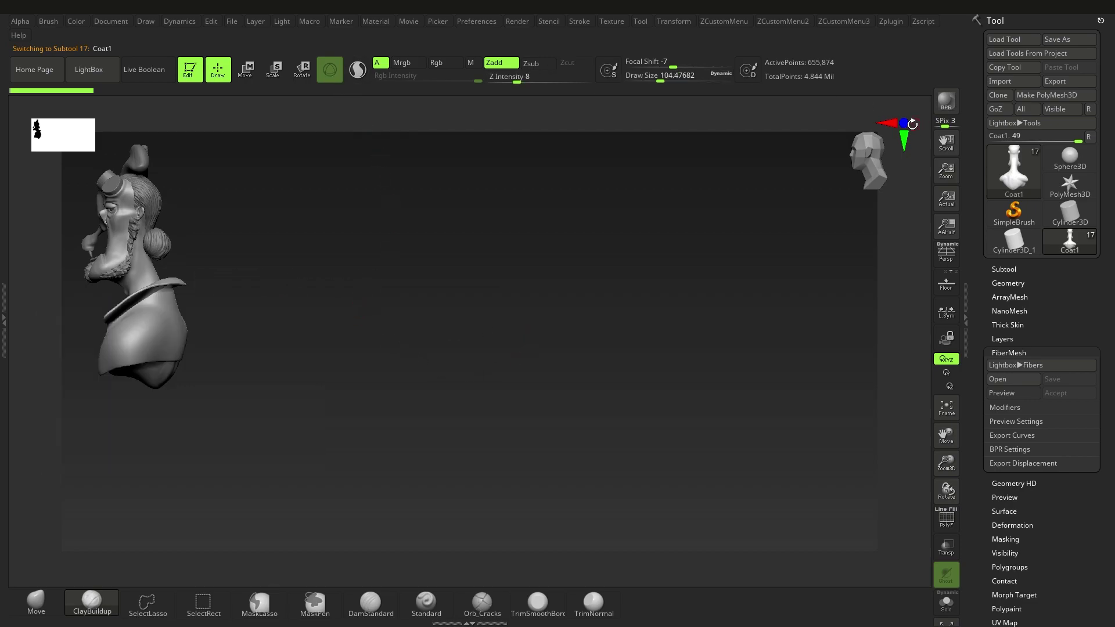
pyautogui.moveTo(946, 170); pyautogui.dragTo(946, 163)
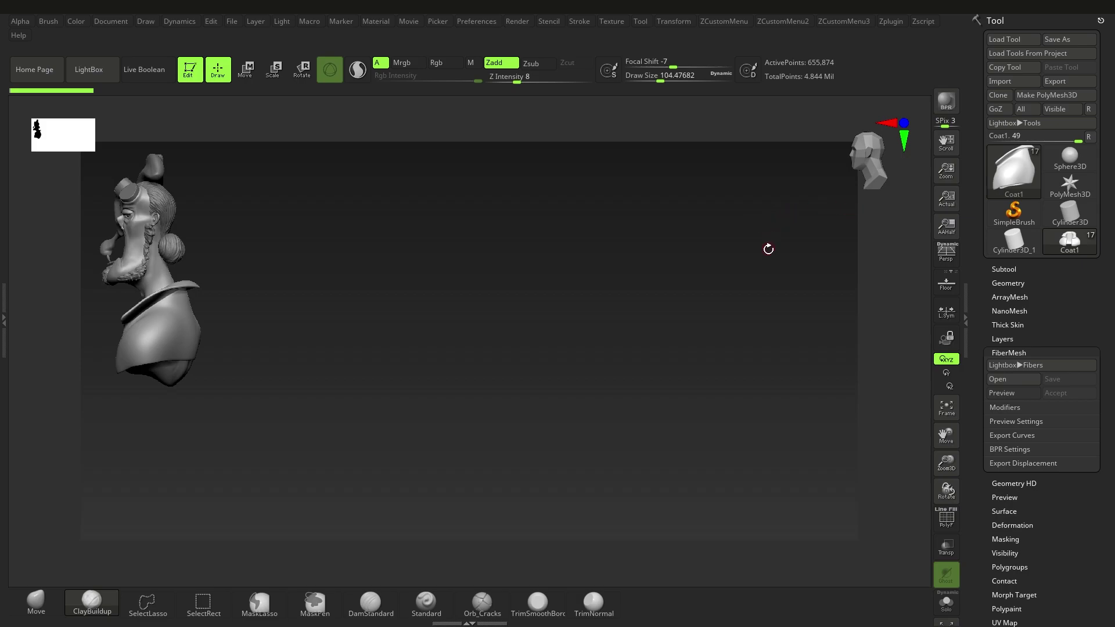
# Step: Toggle perspective distortion on and off to compare its effect on the side profile, leaving it off
pyautogui.click(956, 256)
pyautogui.click(956, 256)
pyautogui.click(955, 256)
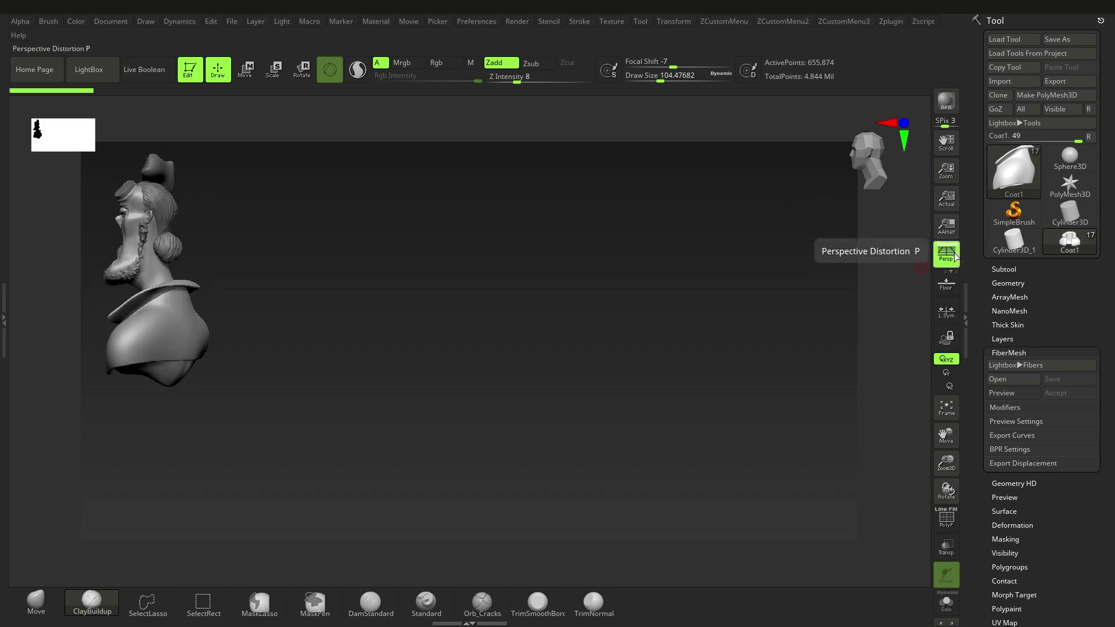
pyautogui.click(956, 257)
pyautogui.click(956, 256)
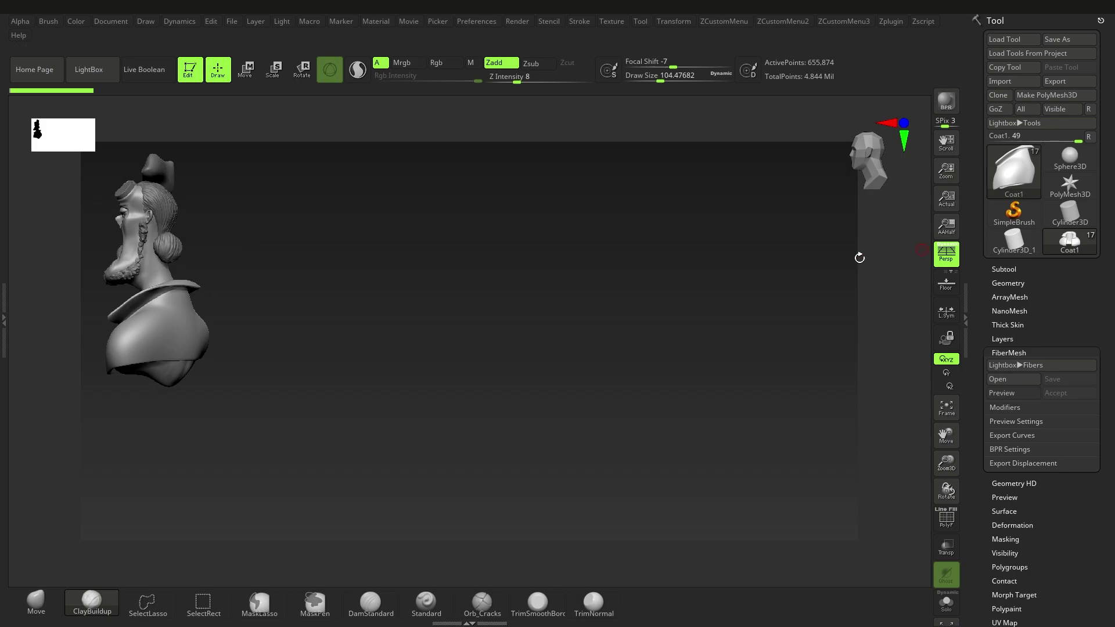
pyautogui.click(953, 256)
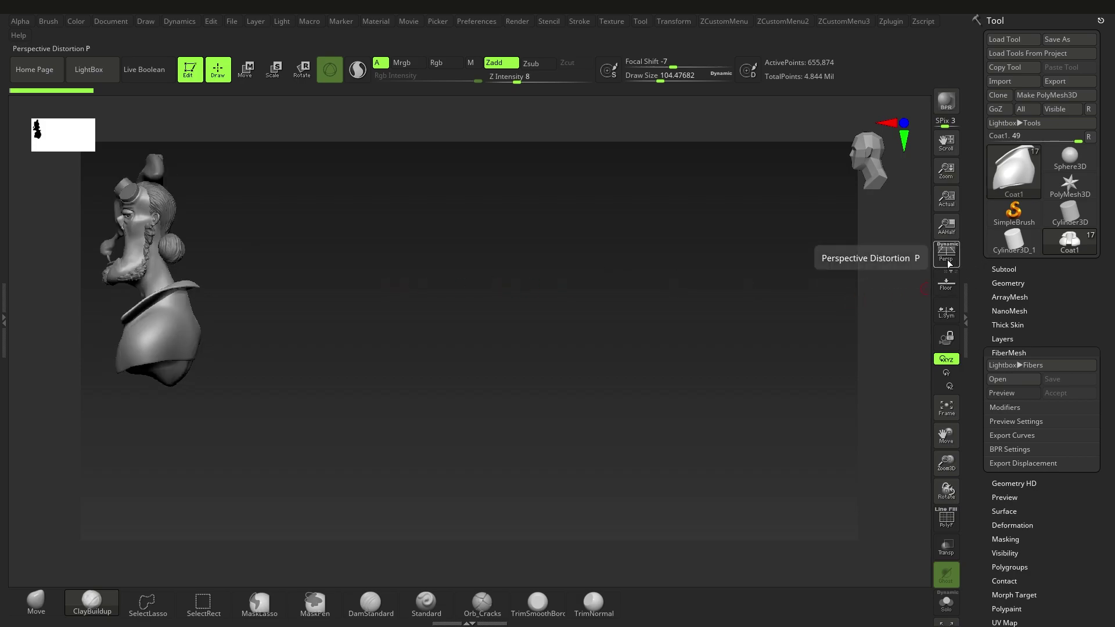
# Step: Add a marker for the small side profile and snapshot that view to the canvas
pyautogui.click(341, 21)
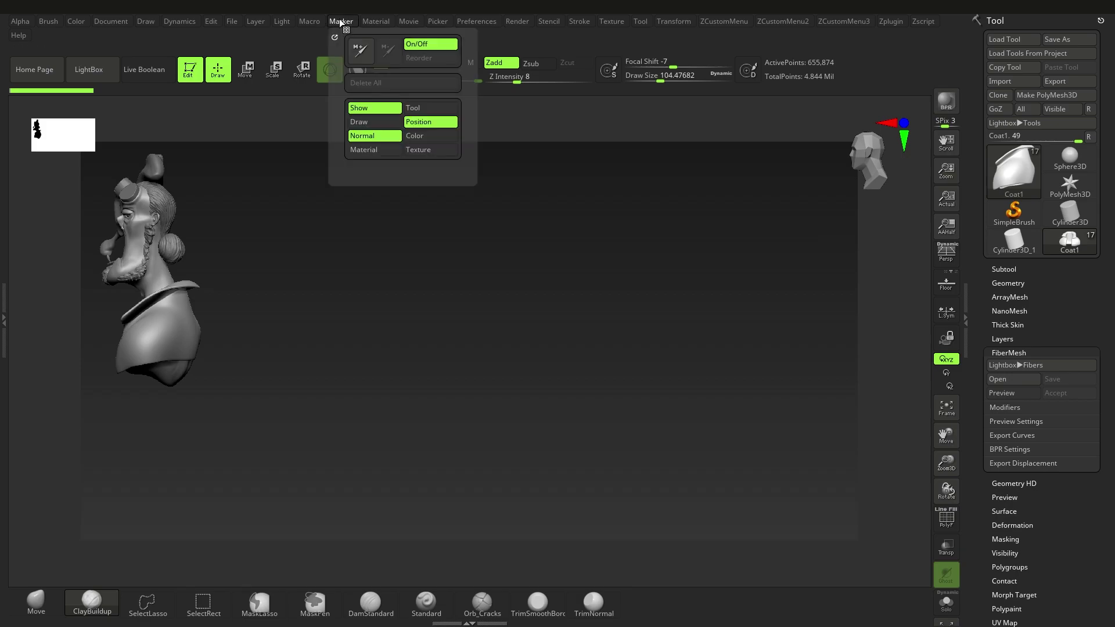
pyautogui.click(359, 54)
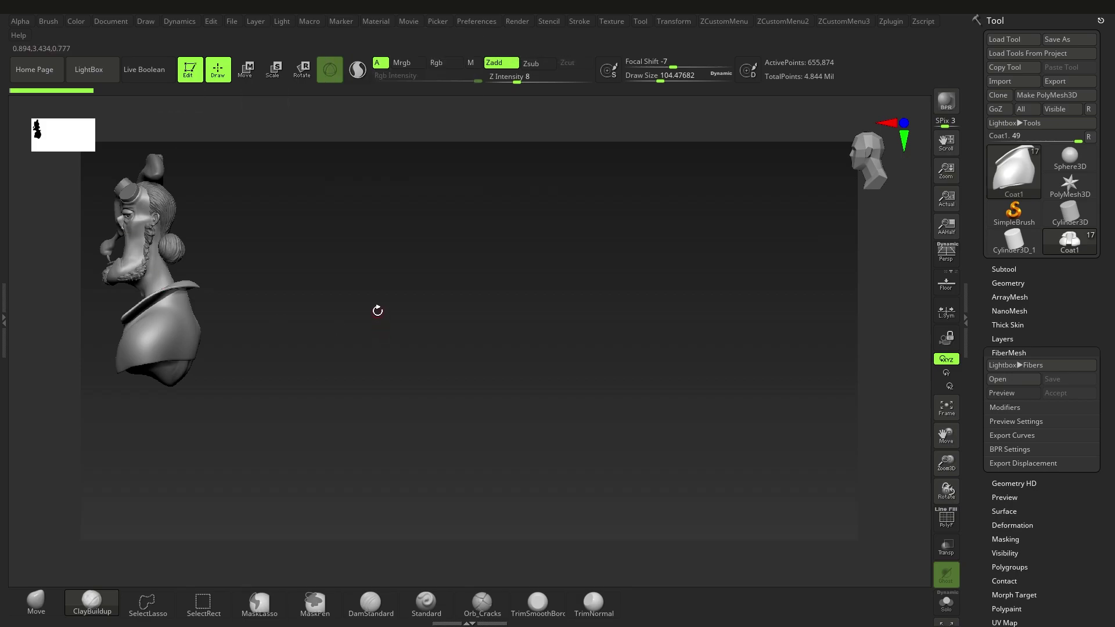
pyautogui.hotkey('shift', 's')
# Step: Place a front view of the bust beside the side profile, add a marker for it and snapshot it
pyautogui.keyDown('alt'); pyautogui.moveTo(182, 302); pyautogui.dragTo(341, 319, button='right'); pyautogui.keyUp('alt')
pyautogui.moveTo(277, 311); pyautogui.dragTo(330, 320)
pyautogui.click(343, 27)
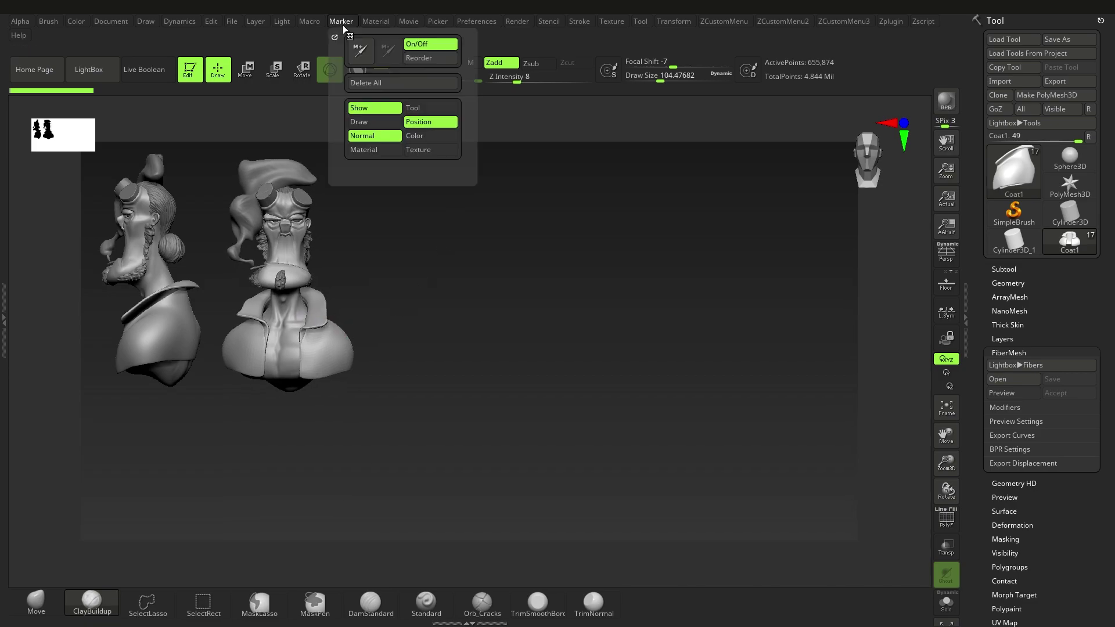
pyautogui.click(360, 62)
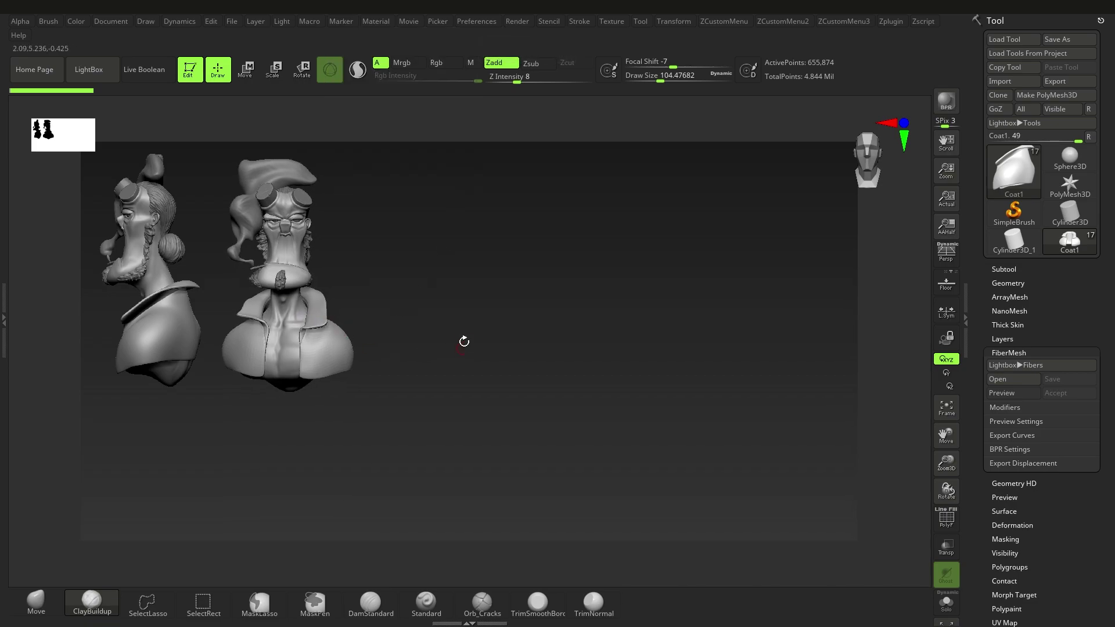
pyautogui.hotkey('shift', 's')
# Step: Place a larger, opposite side profile near the canvas center, add a marker for it and snapshot it
pyautogui.keyDown('alt'); pyautogui.moveTo(323, 319); pyautogui.dragTo(521, 343, button='right'); pyautogui.keyUp('alt')
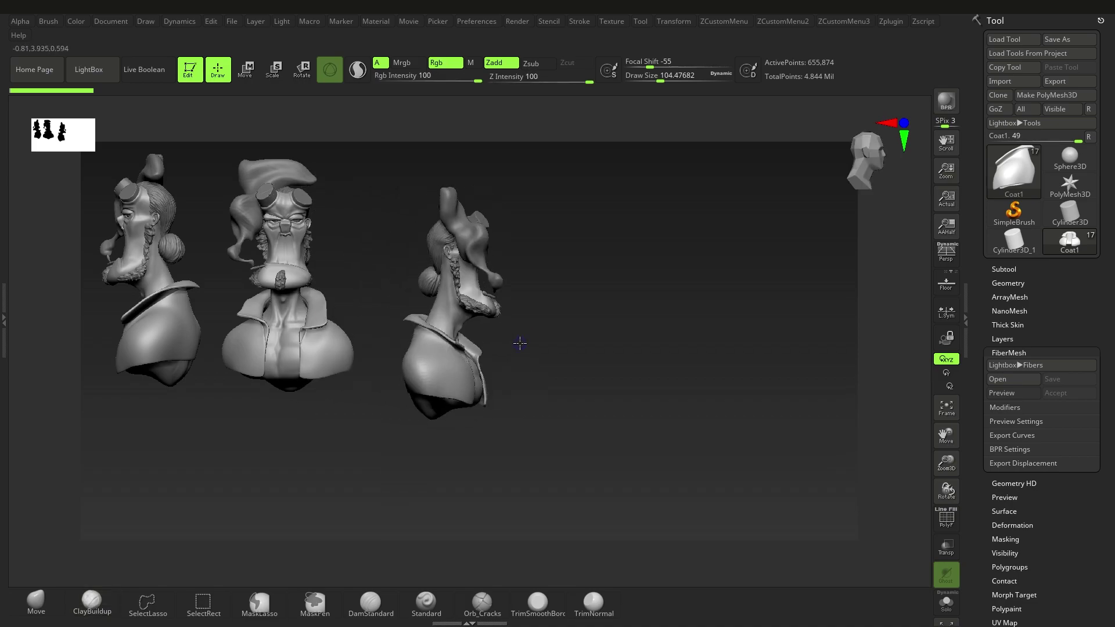
pyautogui.keyDown('ctrl'); pyautogui.moveTo(457, 319); pyautogui.dragTo(503, 347, button='right'); pyautogui.keyUp('ctrl')
pyautogui.moveTo(463, 254); pyautogui.dragTo(449, 268, button='right')
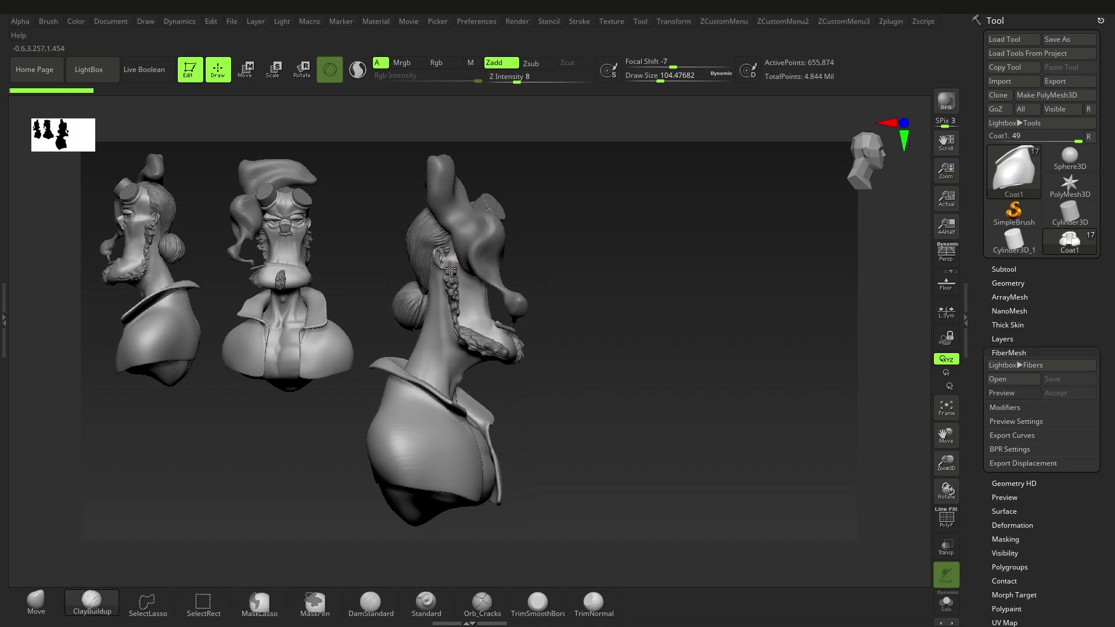
pyautogui.click(354, 24)
pyautogui.hotkey('shift', 's')
# Step: Place a large back view of the bust at the canvas's right side and add a marker for it
pyautogui.keyDown('alt'); pyautogui.moveTo(573, 346); pyautogui.dragTo(688, 341, button='right'); pyautogui.keyUp('alt')
pyautogui.moveTo(621, 342); pyautogui.dragTo(672, 343, button='right')
pyautogui.keyDown('alt'); pyautogui.moveTo(572, 350); pyautogui.dragTo(756, 357, button='right'); pyautogui.keyUp('alt')
pyautogui.moveTo(755, 356)
pyautogui.mouseDown()
pyautogui.moveTo(713, 360)
pyautogui.moveTo(738, 367)
pyautogui.mouseUp()
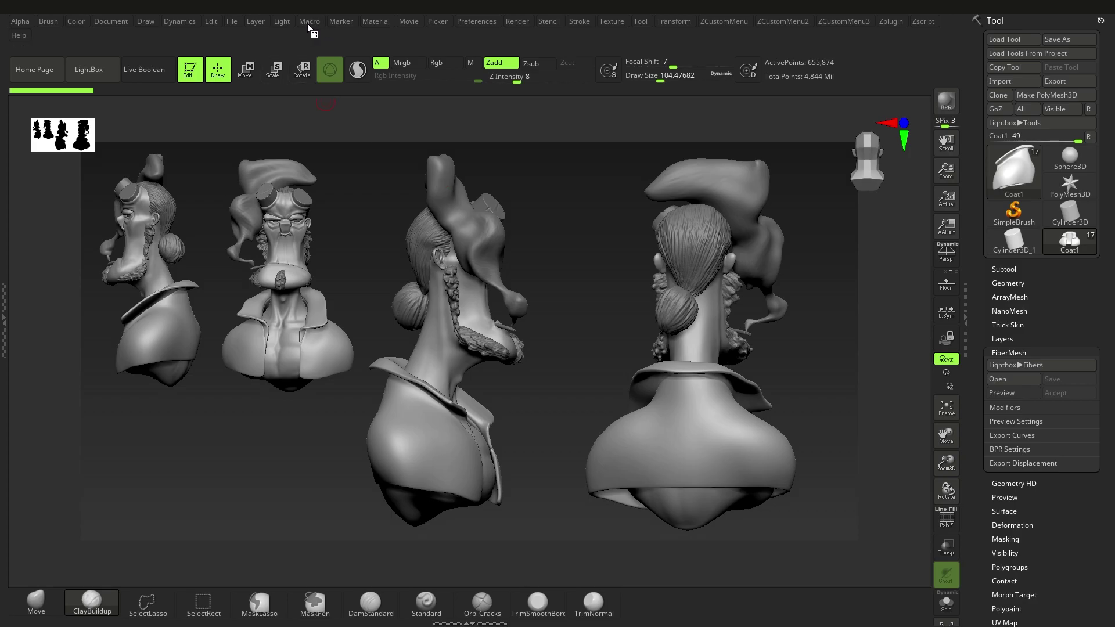
pyautogui.click(345, 23)
# Step: Clear all bust views from the canvas, switching the active mesh to 2.5D mode
pyautogui.press('b')
pyautogui.press('c')
pyautogui.press('b')
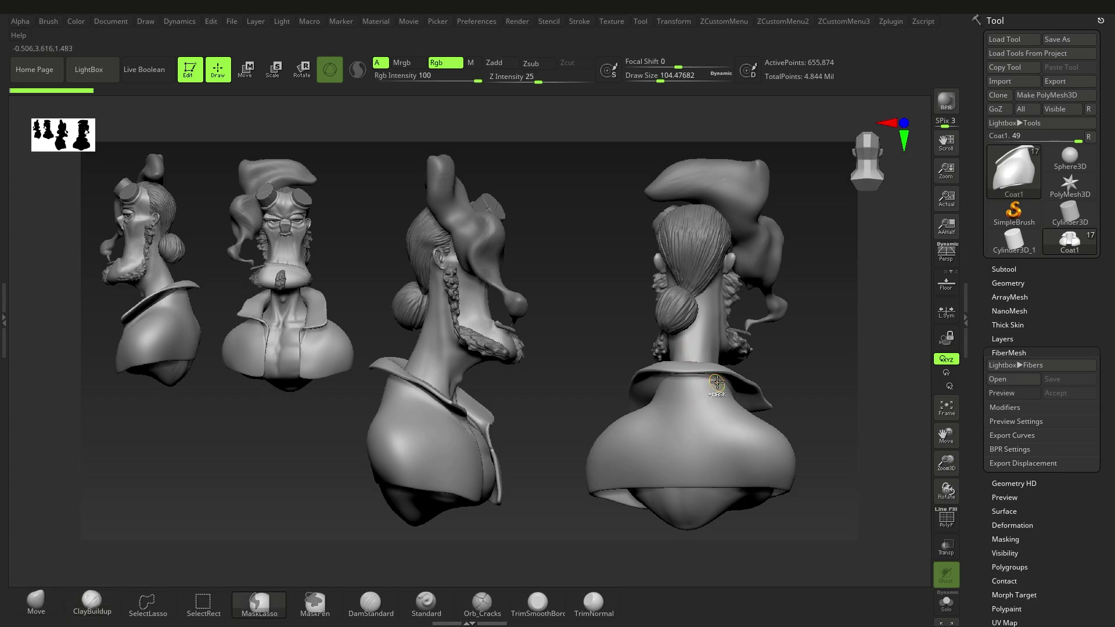
pyautogui.hotkey('ctrl', 'n')
pyautogui.press('t')
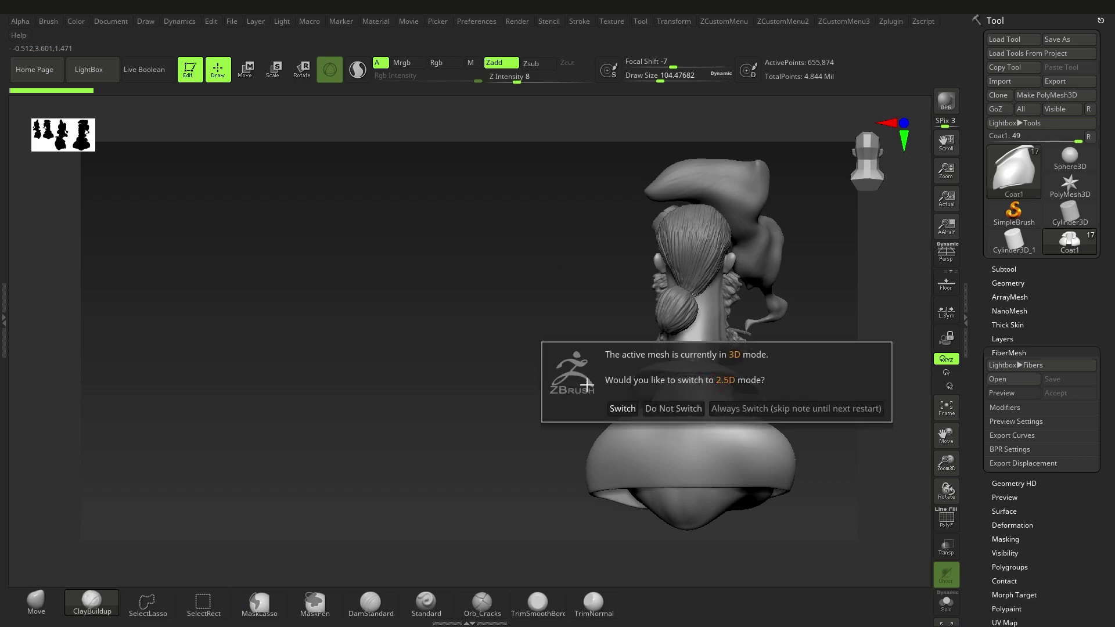
pyautogui.click(623, 409)
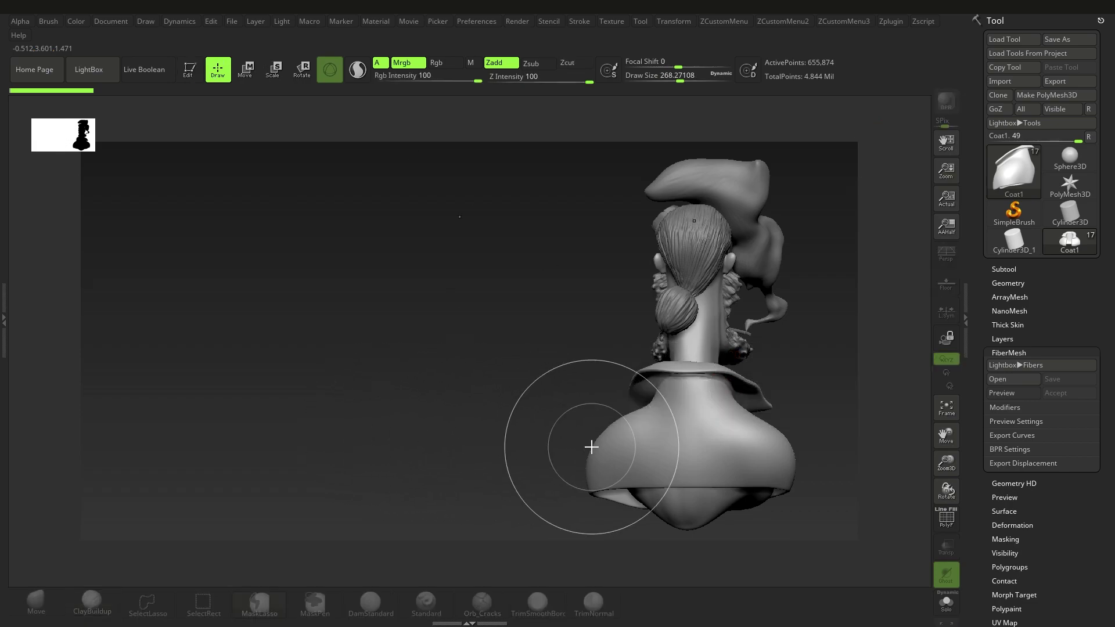
pyautogui.hotkey('ctrl', 'n')
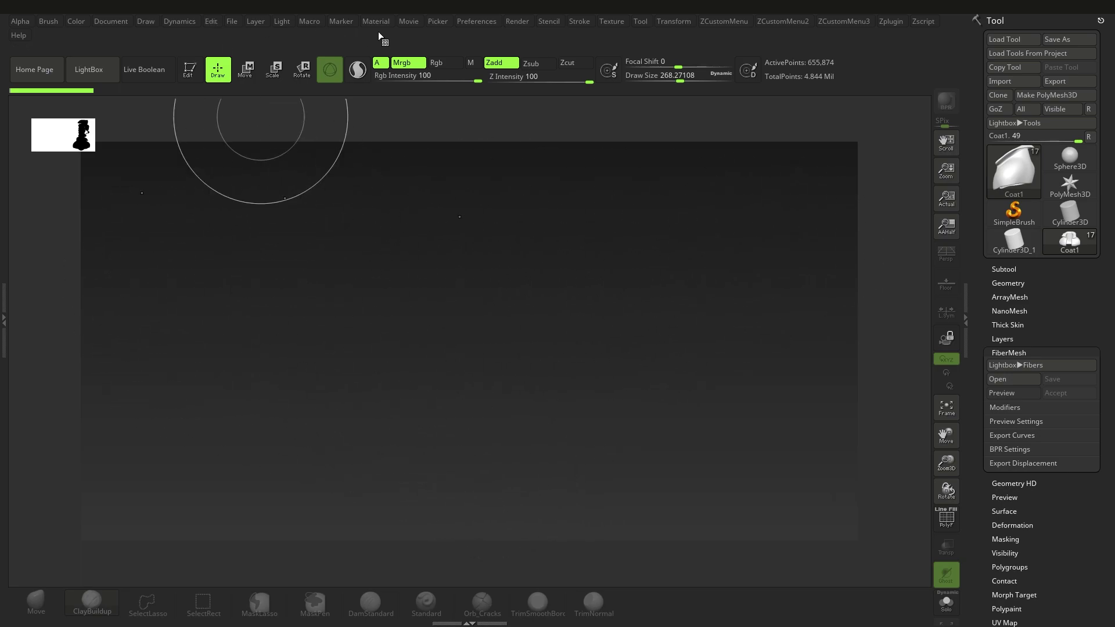
# Step: Inspect the Marker Radius setting in the marker preferences
pyautogui.click(477, 21)
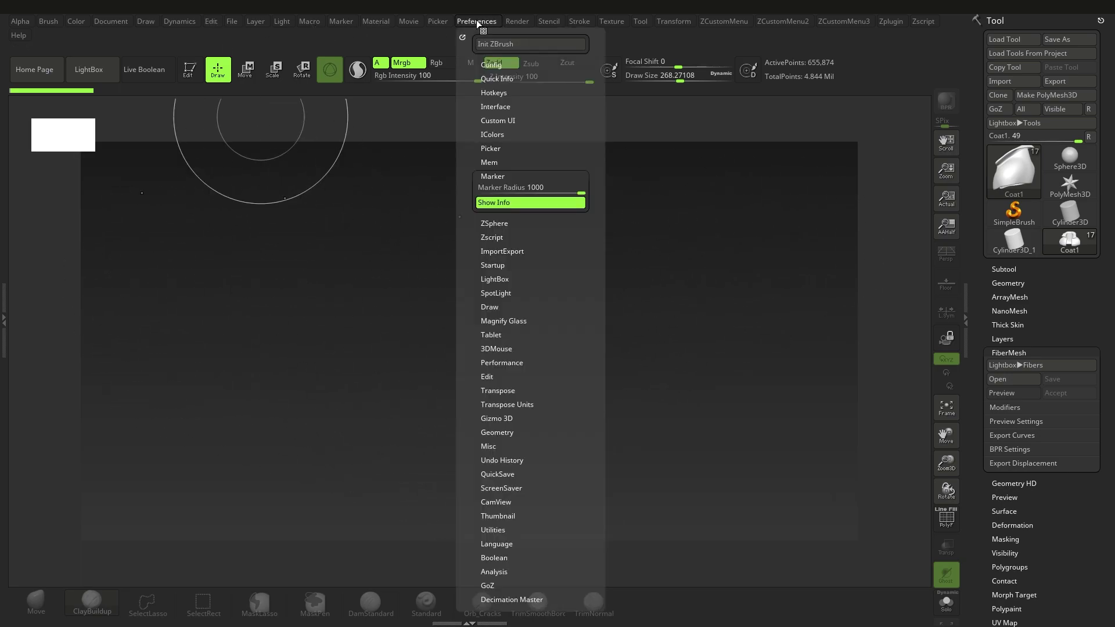
pyautogui.click(511, 176)
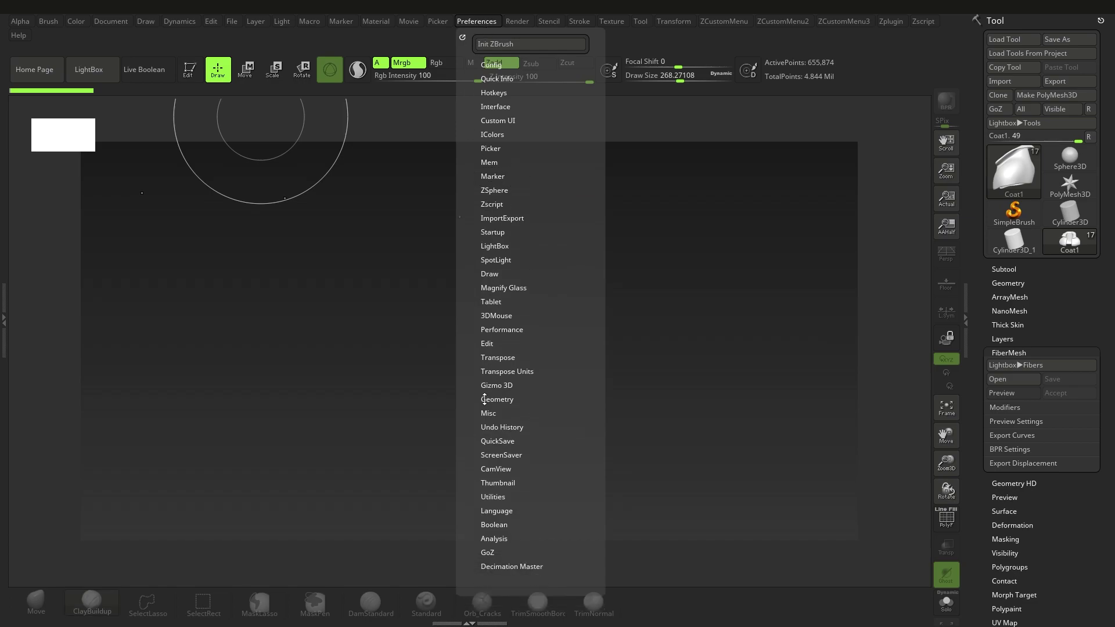
pyautogui.click(509, 176)
pyautogui.moveTo(498, 192); pyautogui.dragTo(502, 191)
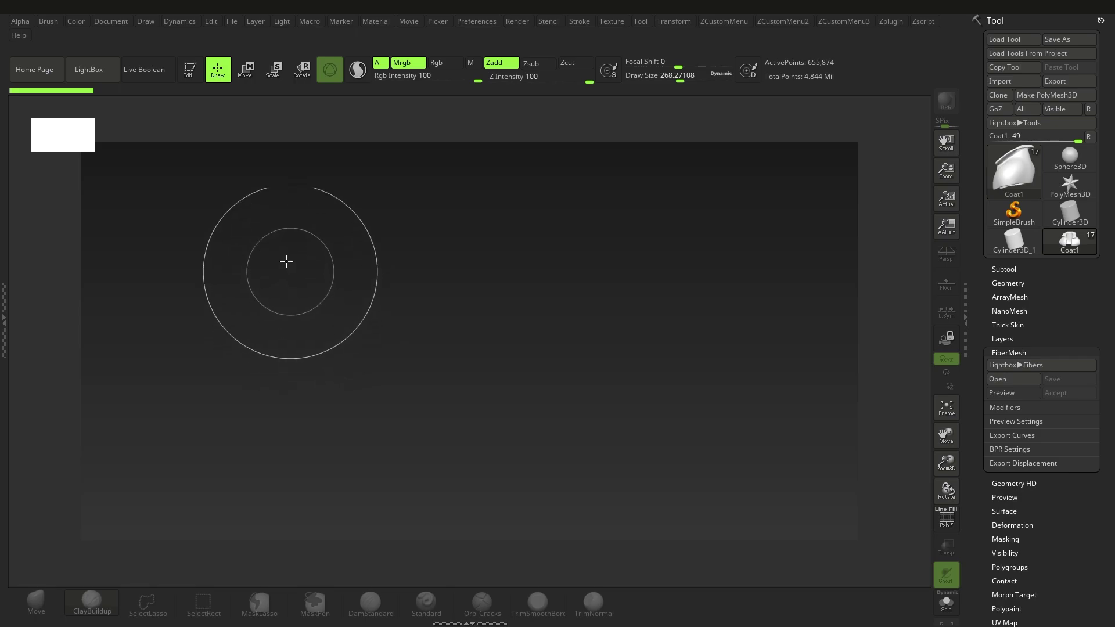
pyautogui.moveTo(298, 211)
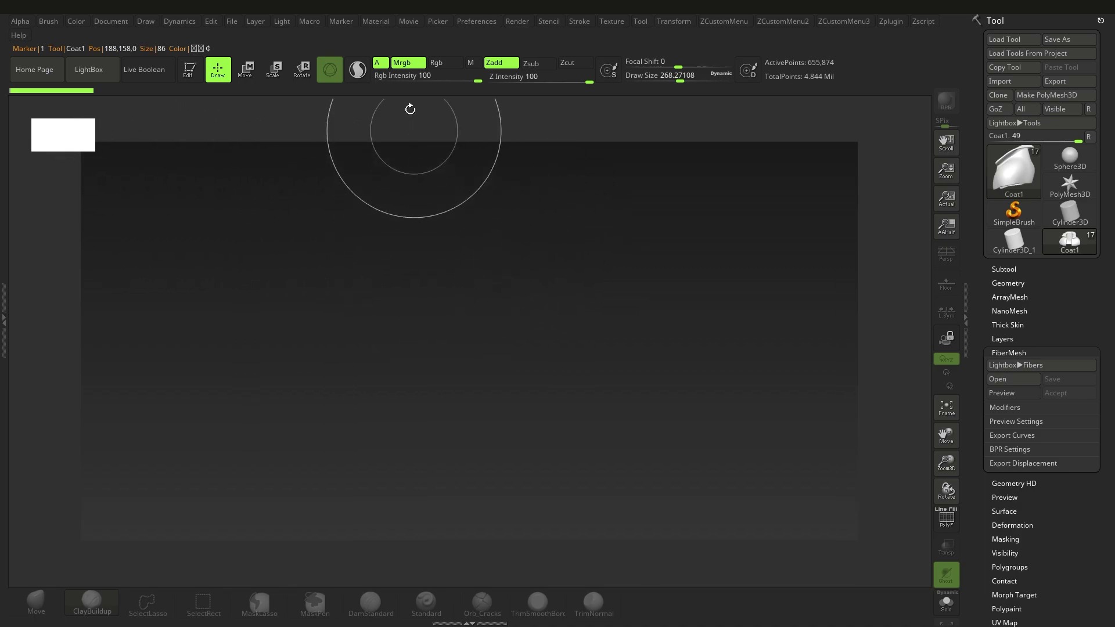
pyautogui.click(385, 22)
pyautogui.moveTo(290, 22)
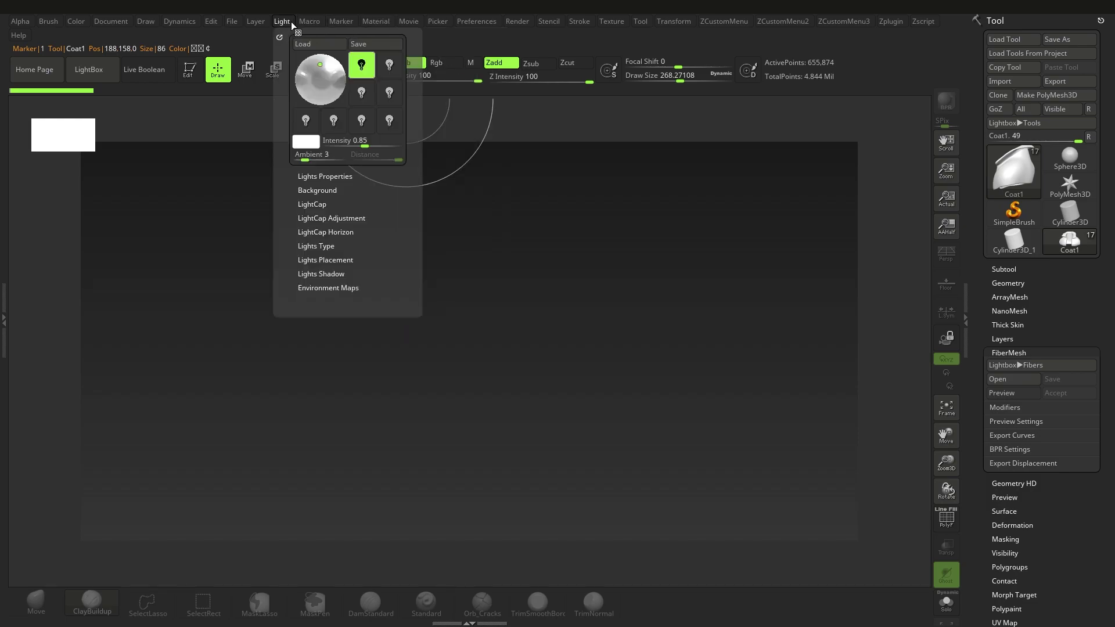
pyautogui.moveTo(493, 24)
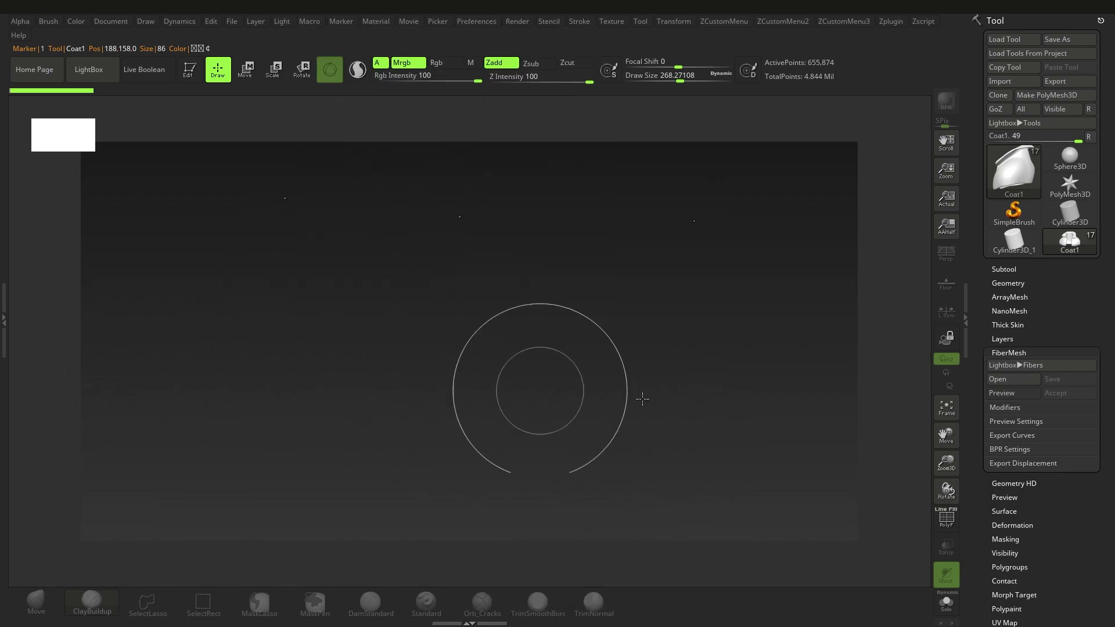
# Step: Redraw all four bust views on the empty canvas from their stored markers
pyautogui.click(140, 192)
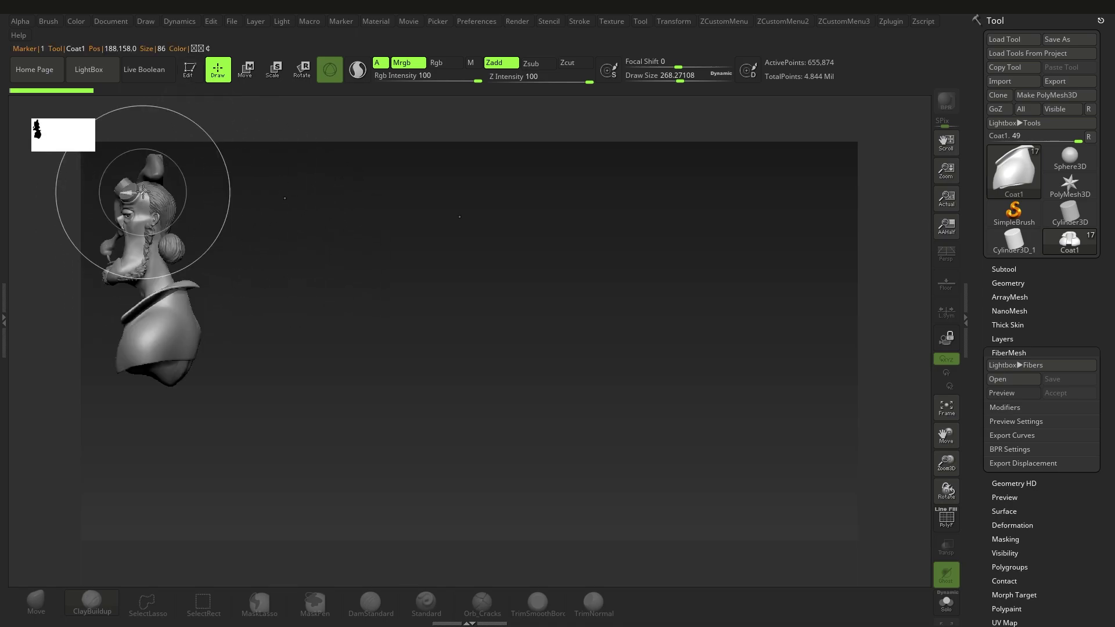
pyautogui.click(284, 198)
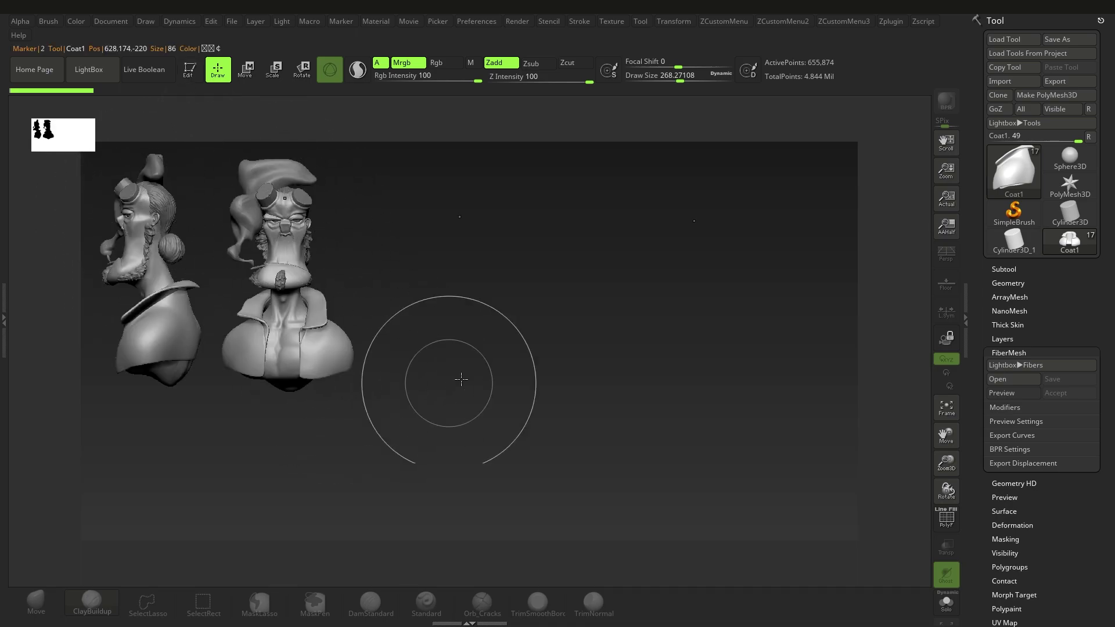
pyautogui.click(460, 222)
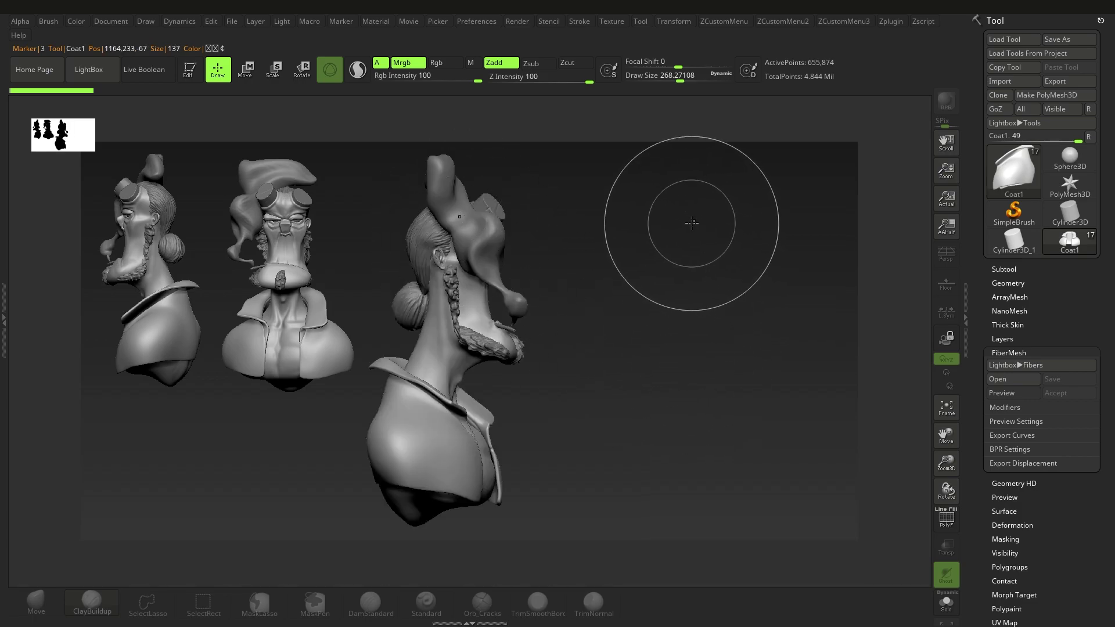
pyautogui.click(694, 223)
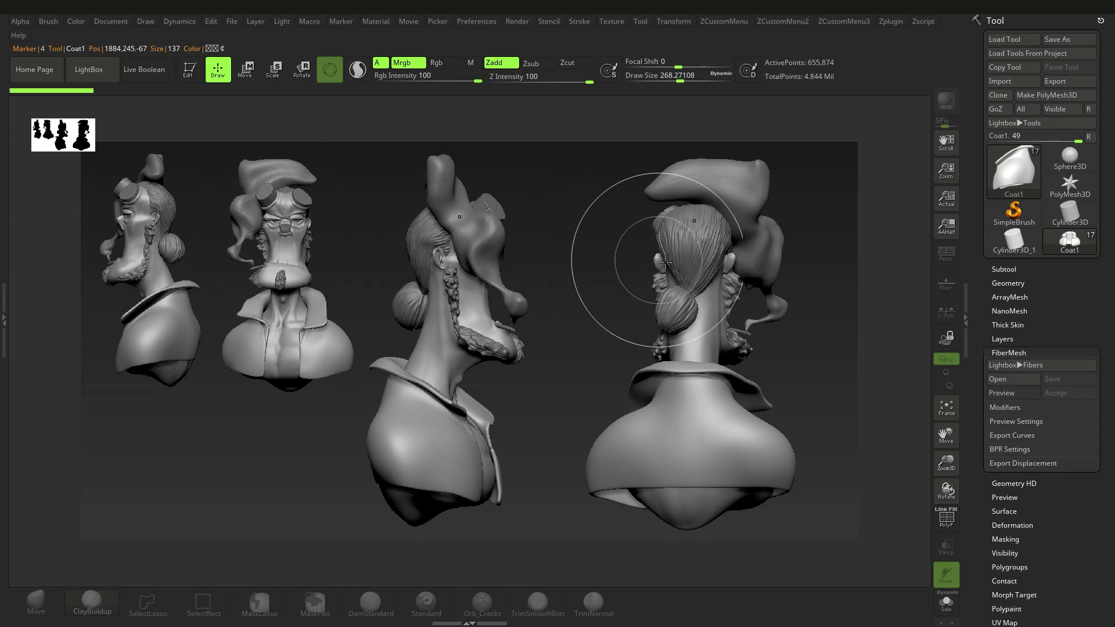
# Step: Preview the four-view canvas in the image export window, look across the views and cancel the export
pyautogui.click(112, 21)
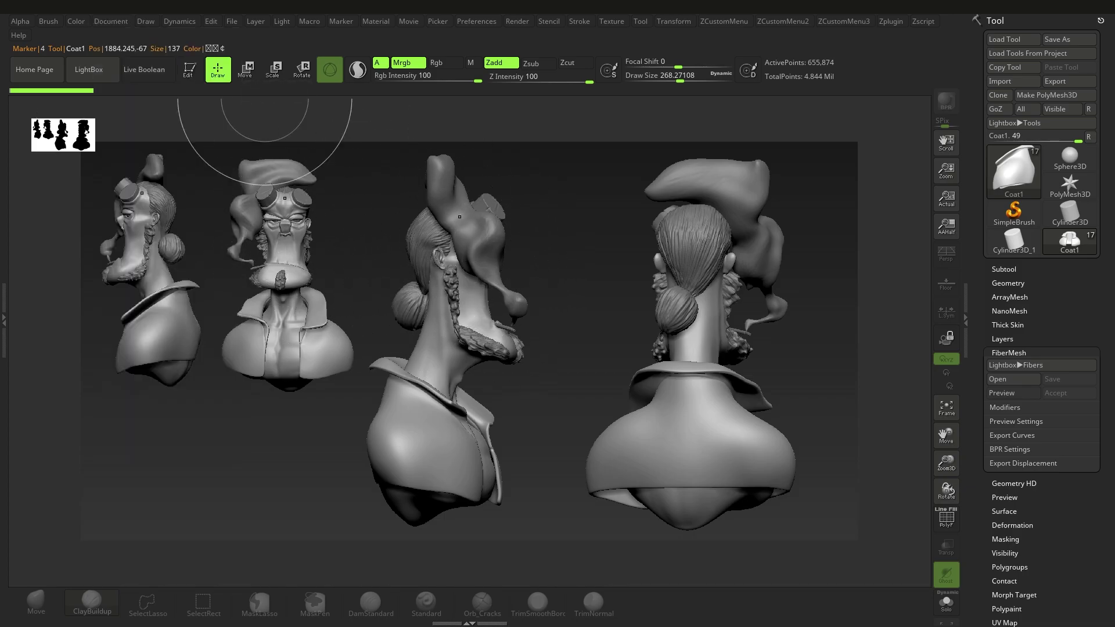
pyautogui.click(122, 23)
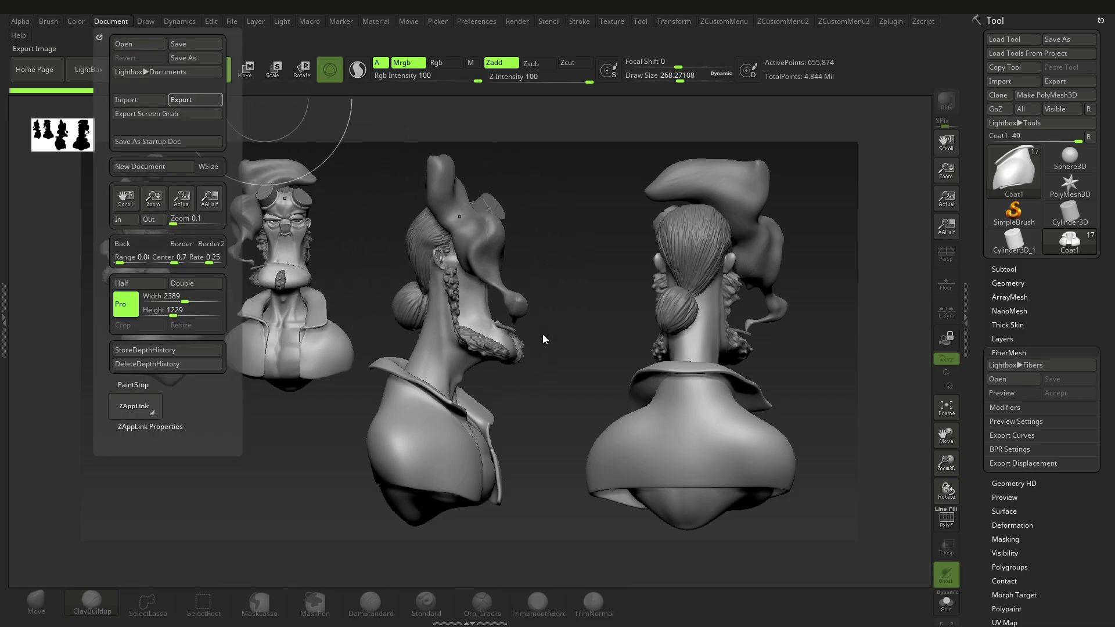
pyautogui.press('Return')
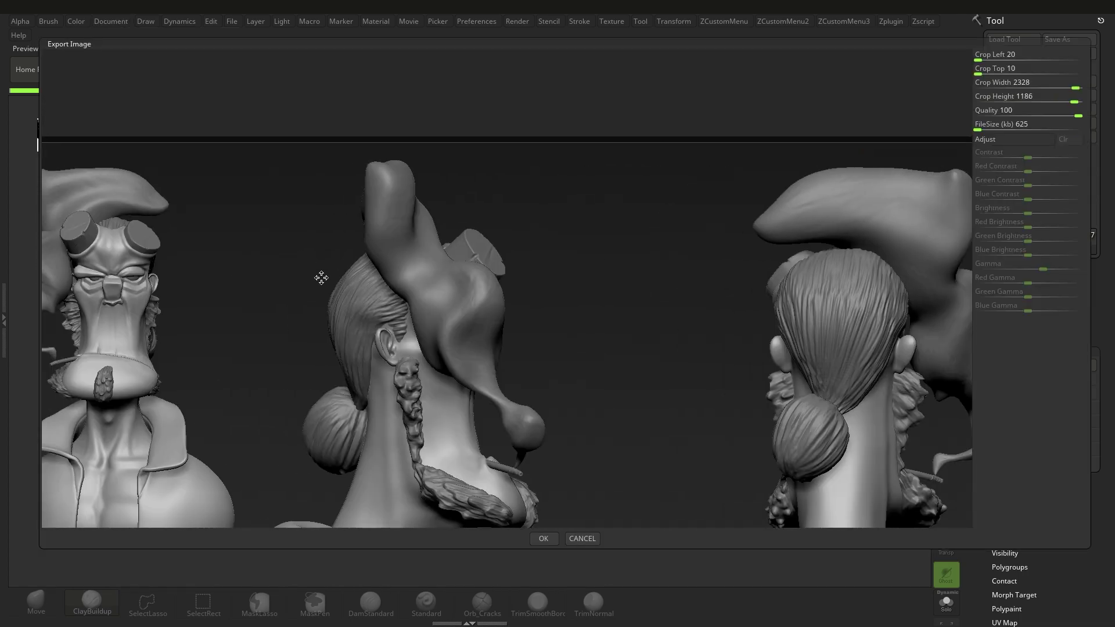
pyautogui.moveTo(321, 278); pyautogui.dragTo(357, 259)
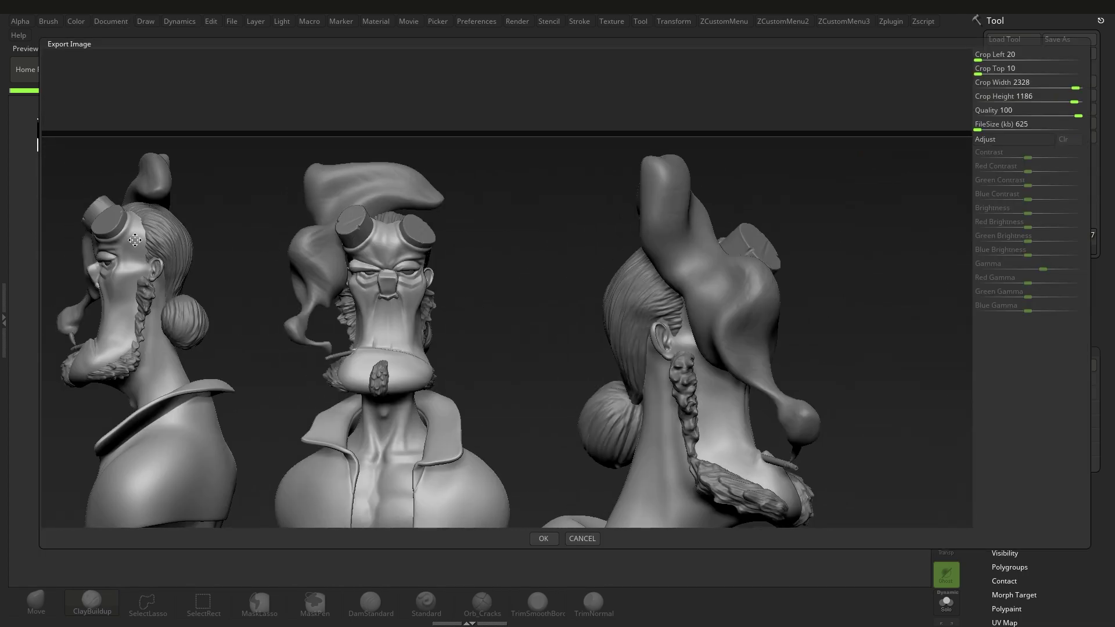
pyautogui.click(590, 539)
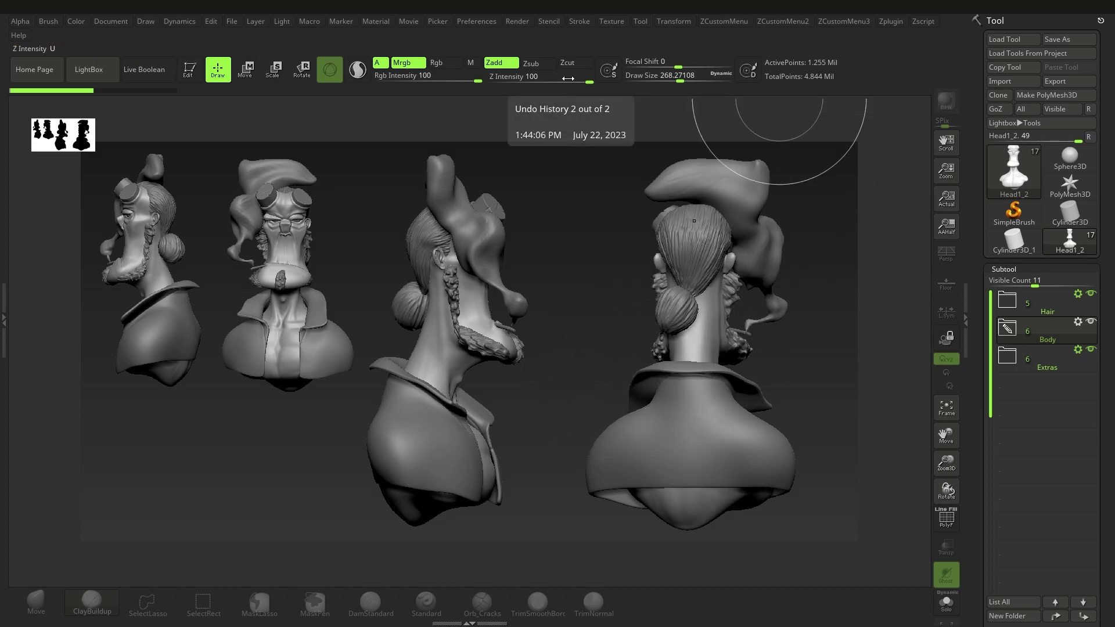
# Step: Render the four-view canvas with GI shadows and change the document background color to pinkish red
pyautogui.click(517, 21)
pyautogui.click(550, 126)
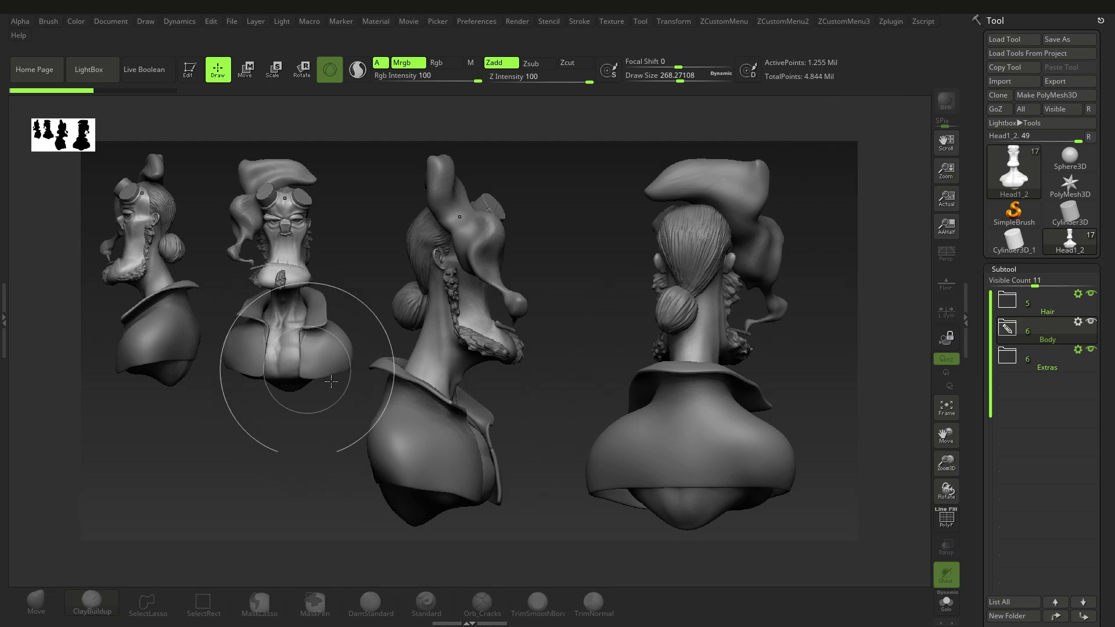
pyautogui.click(122, 22)
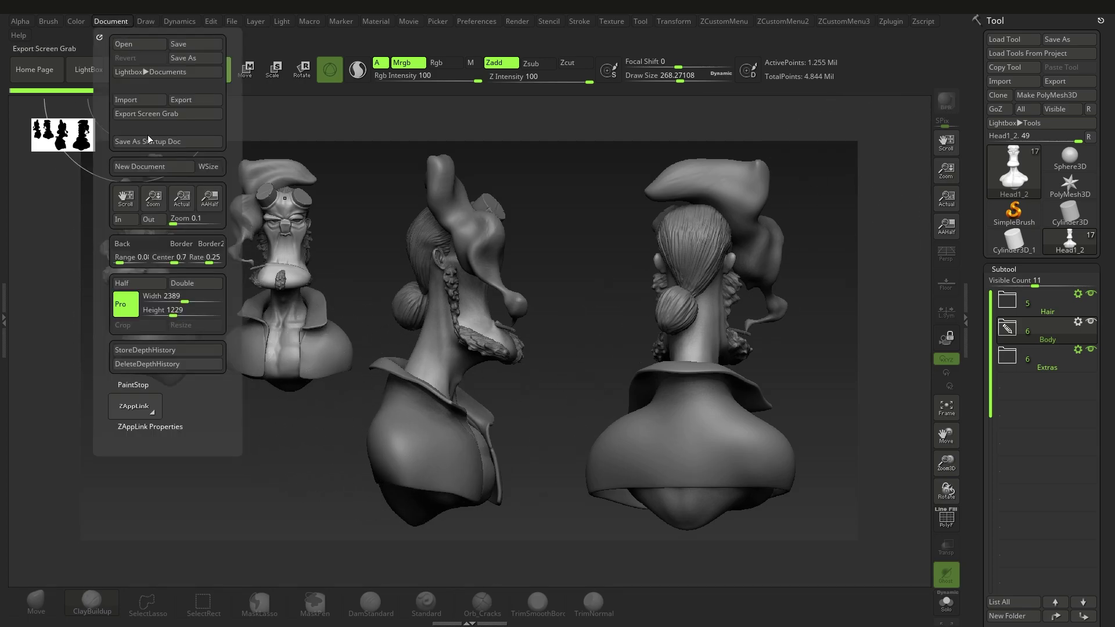
pyautogui.rightClick(416, 293)
pyautogui.click(247, 323)
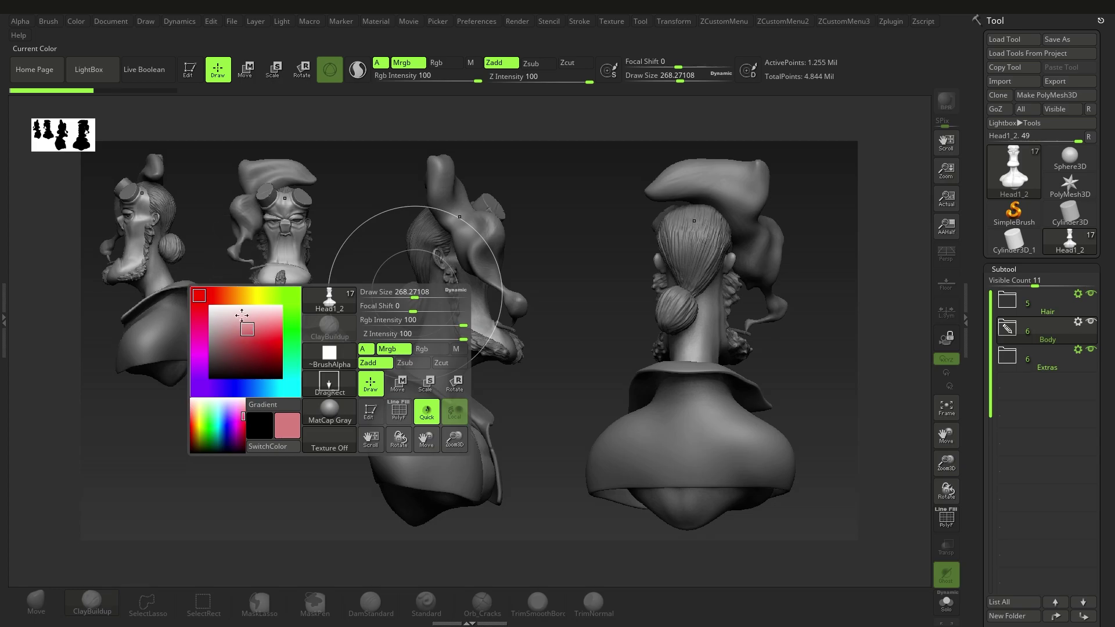
pyautogui.click(112, 22)
pyautogui.moveTo(137, 244); pyautogui.dragTo(210, 355)
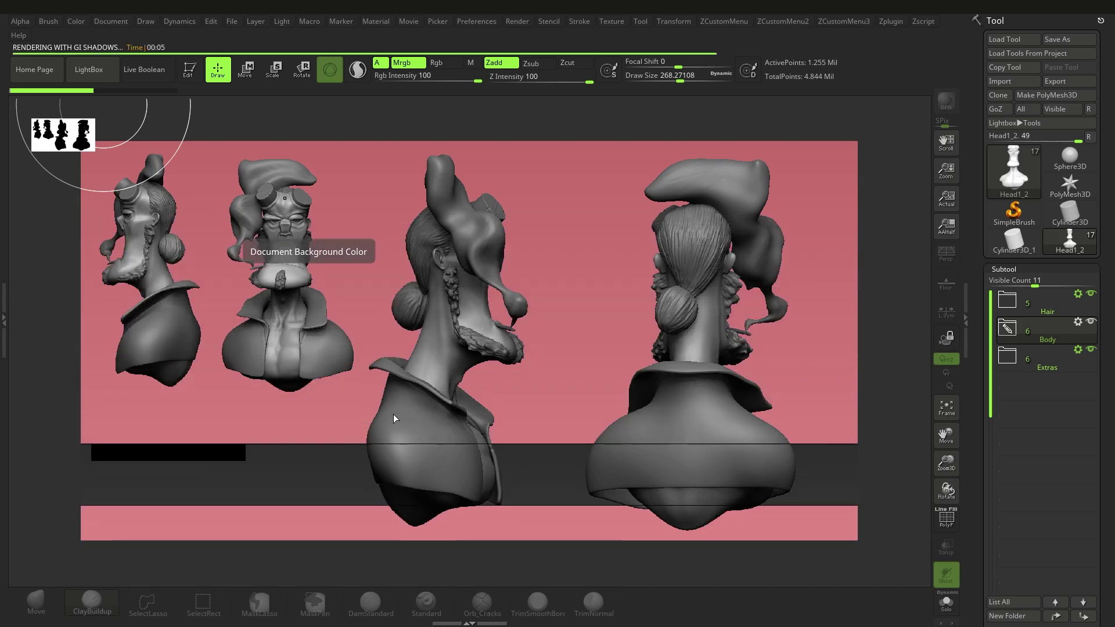
# Step: Clear the pink canvas, test redrawing the large back view from its marker, and empty the canvas again
pyautogui.click(110, 21)
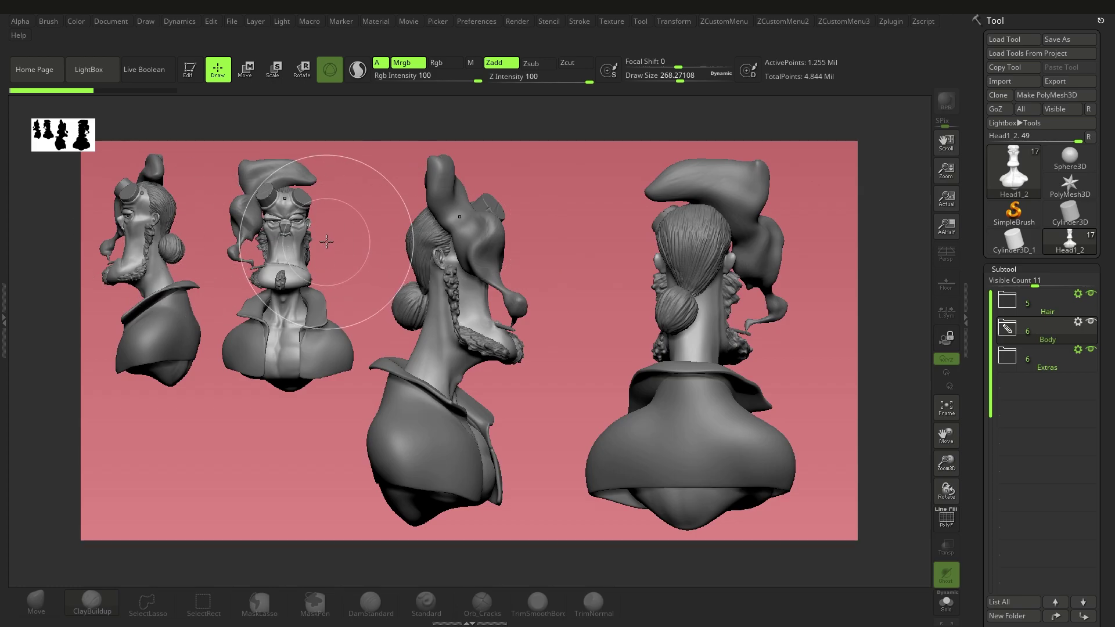
pyautogui.hotkey('ctrl', 'n')
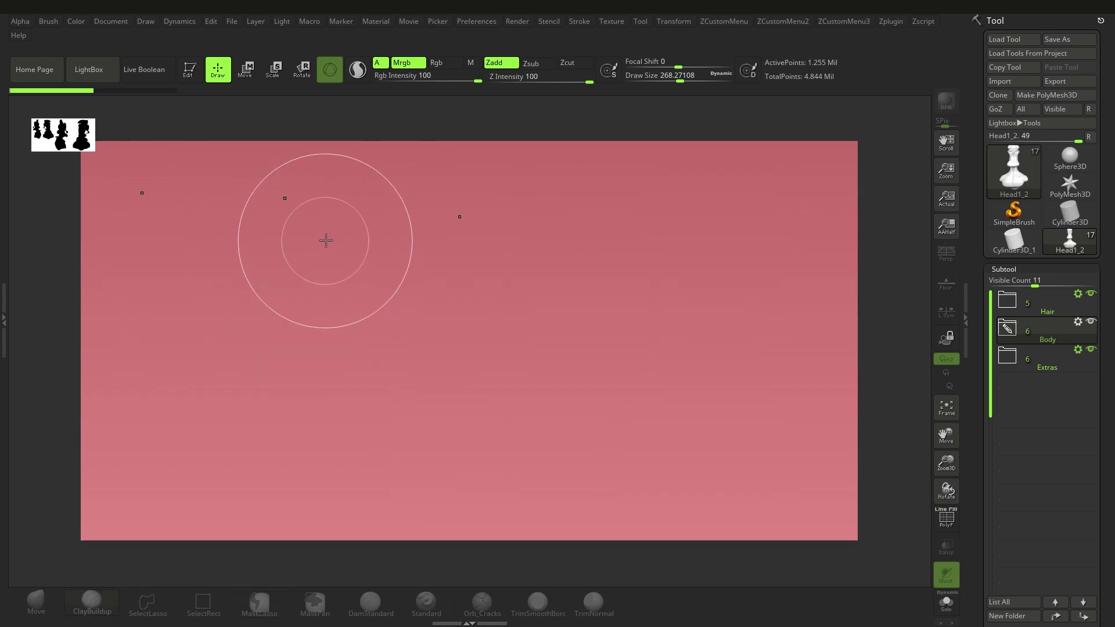
pyautogui.click(695, 222)
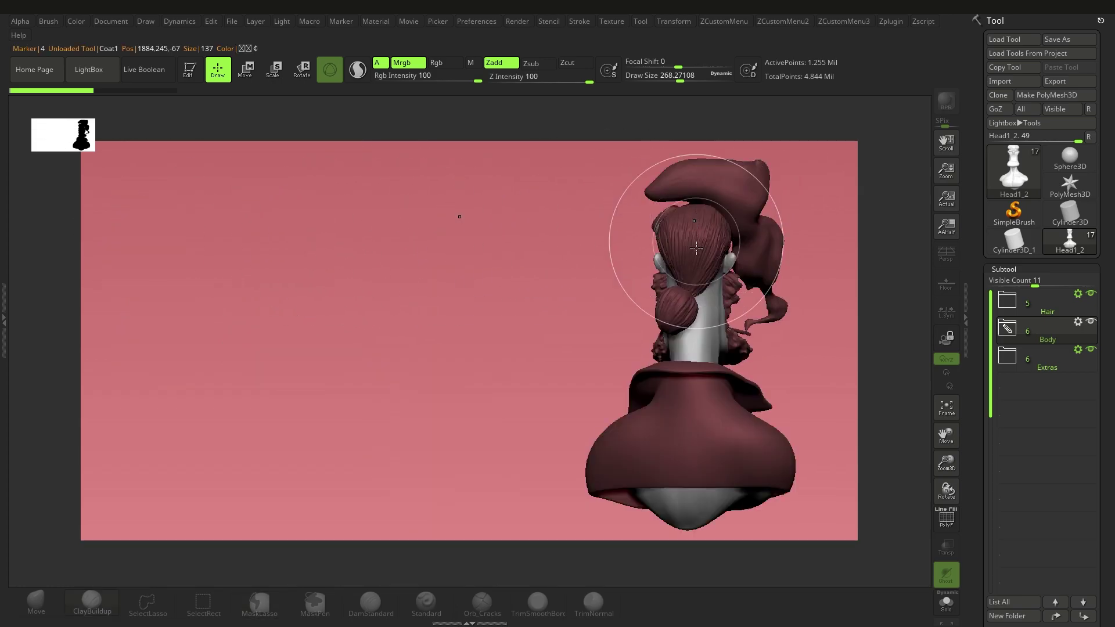
pyautogui.click(341, 21)
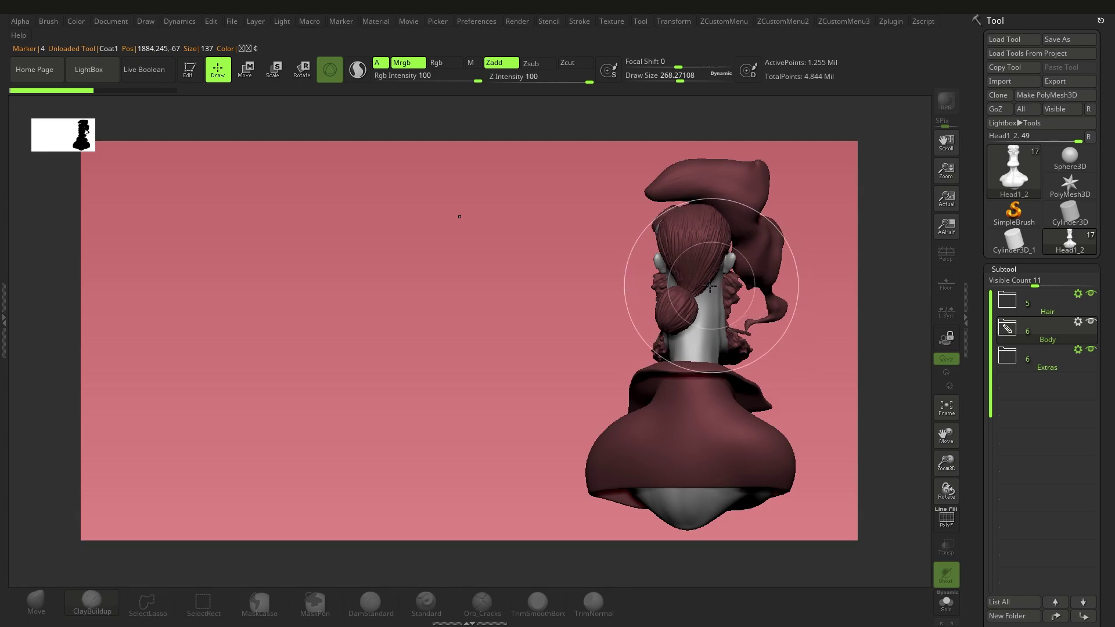
pyautogui.hotkey('ctrl', 'n')
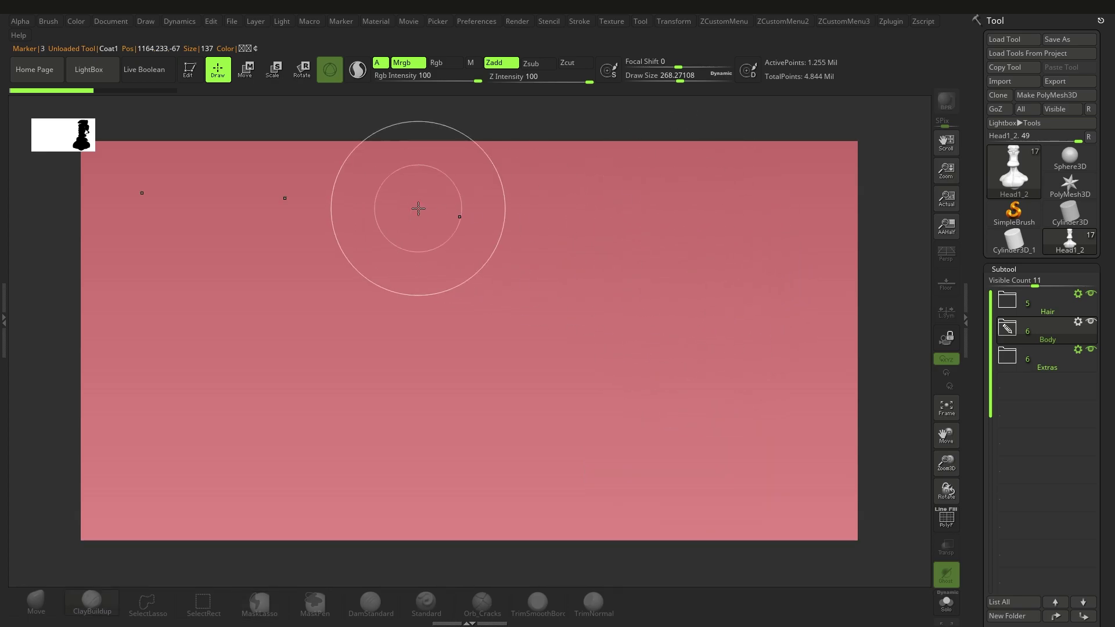
# Step: Redraw the side view of the bust from its stored marker and delete all the document's markers
pyautogui.click(459, 216)
pyautogui.click(335, 20)
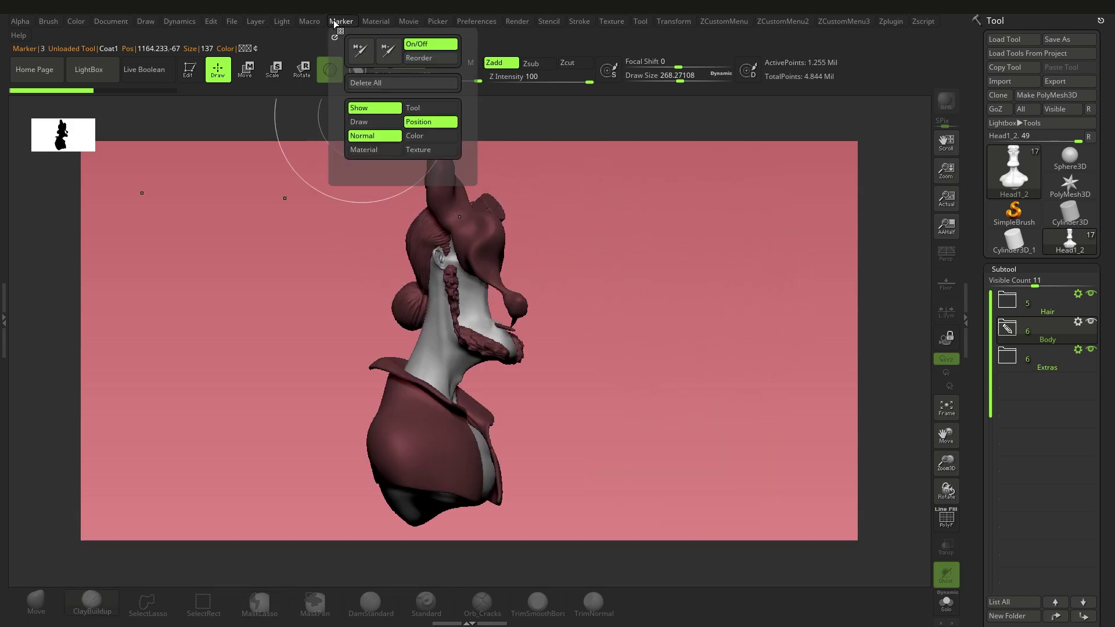
pyautogui.click(399, 86)
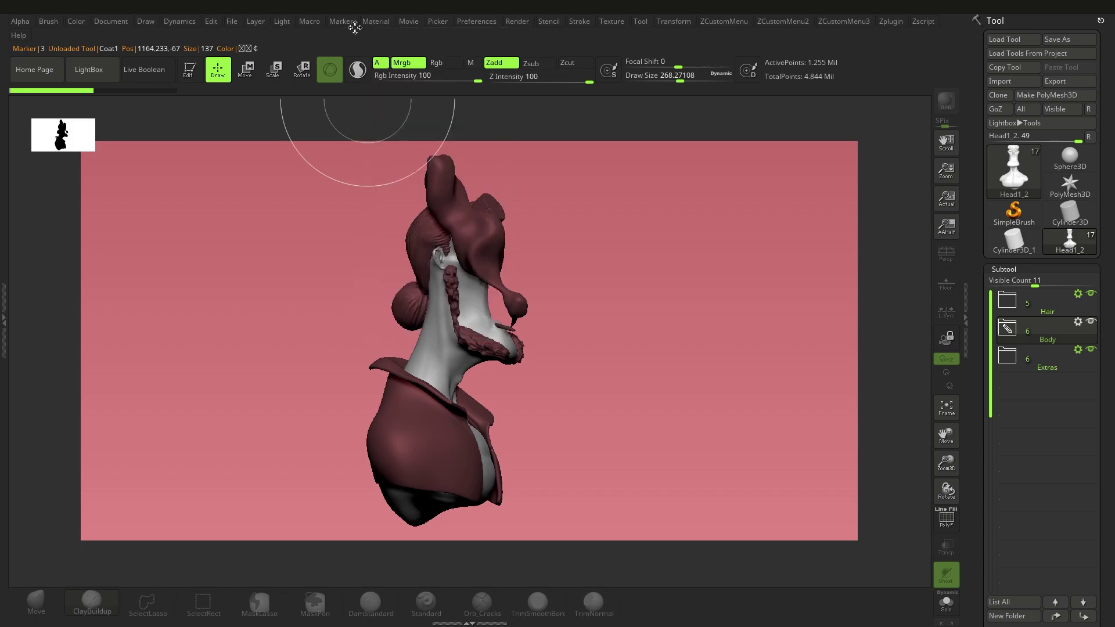
pyautogui.moveTo(343, 25)
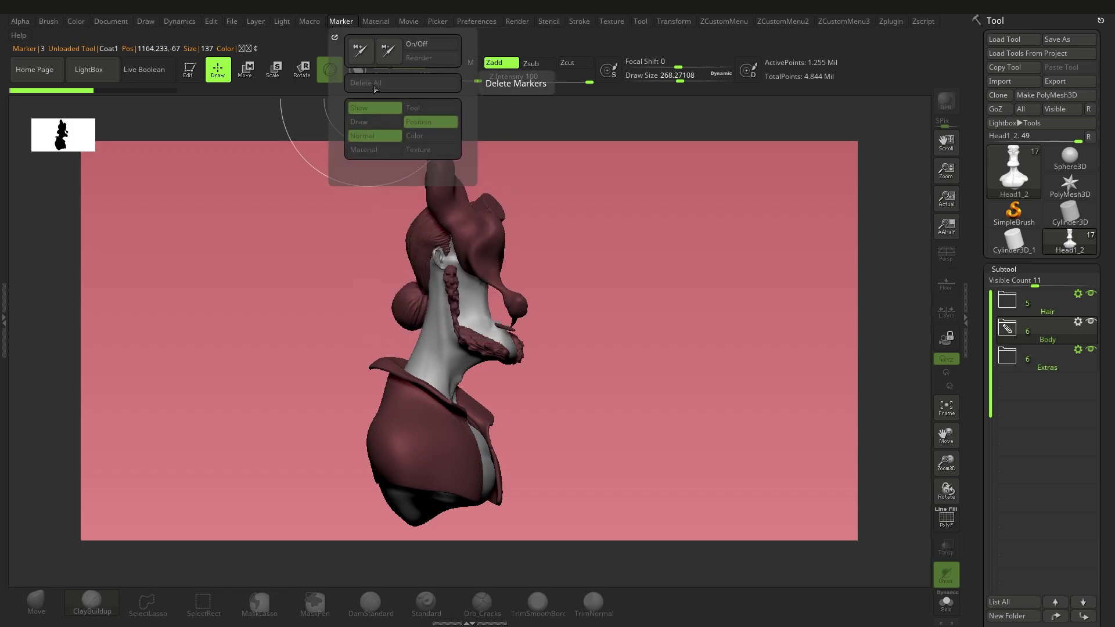
pyautogui.click(423, 44)
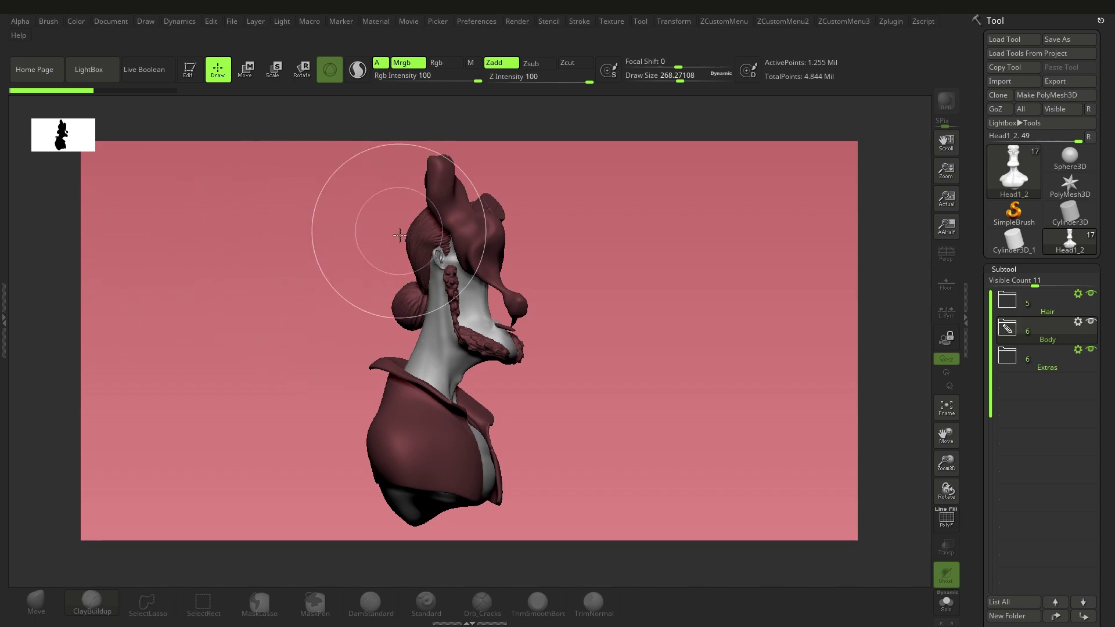
# Step: Replace the side view with an editable front view of the bust and position it within the pink canvas
pyautogui.moveTo(558, 317); pyautogui.dragTo(650, 338)
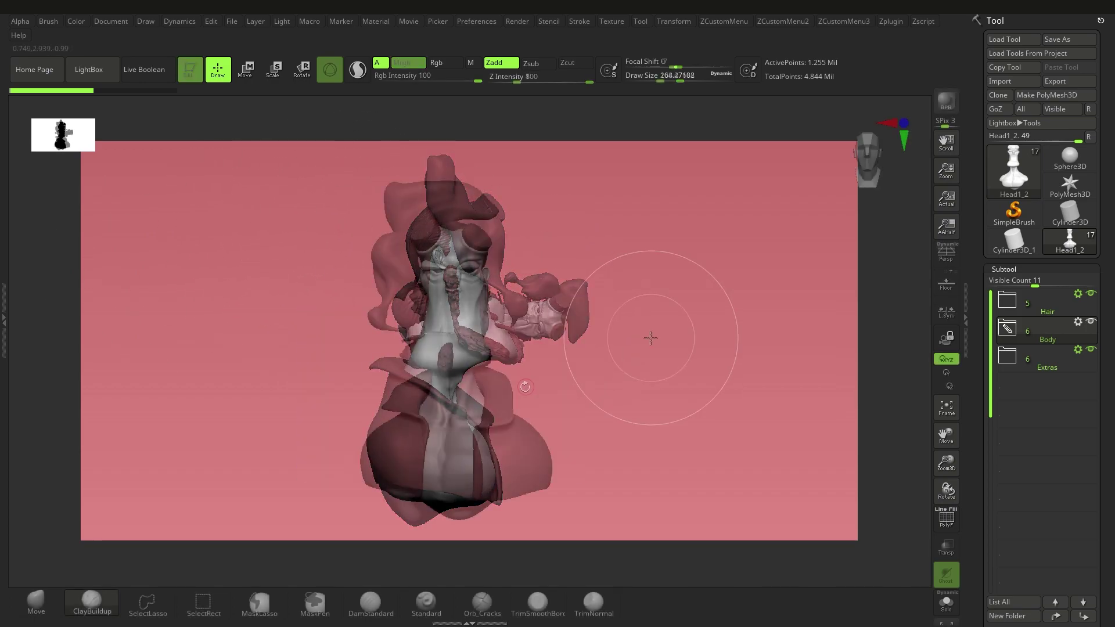
pyautogui.moveTo(525, 387); pyautogui.dragTo(519, 368)
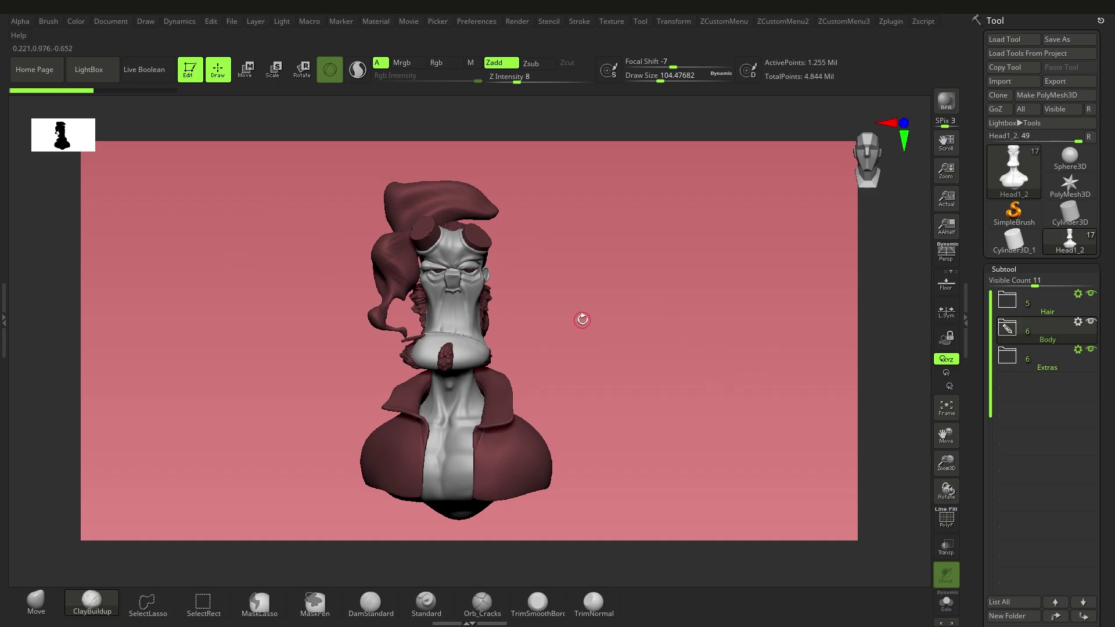
pyautogui.keyDown('alt'); pyautogui.moveTo(548, 354); pyautogui.dragTo(561, 366); pyautogui.keyUp('alt')
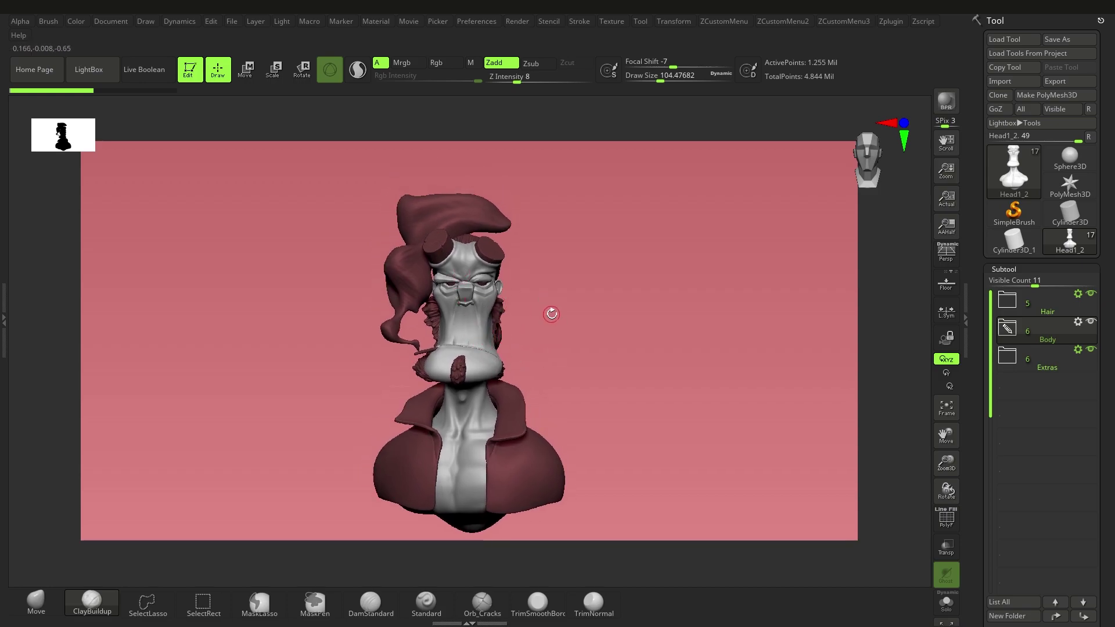
# Step: Try a canvas snapshot of the front view, move the live bust aside, and clear the snapshot, keeping the editable bust near the canvas centre
pyautogui.hotkey('shift', 's')
pyautogui.moveTo(411, 348)
pyautogui.keyDown('alt'); pyautogui.mouseDown(button='right')
pyautogui.moveTo(687, 349)
pyautogui.moveTo(584, 351)
pyautogui.moveTo(640, 347)
pyautogui.mouseUp(button='right'); pyautogui.keyUp('alt')
pyautogui.hotkey('ctrl', 'n')
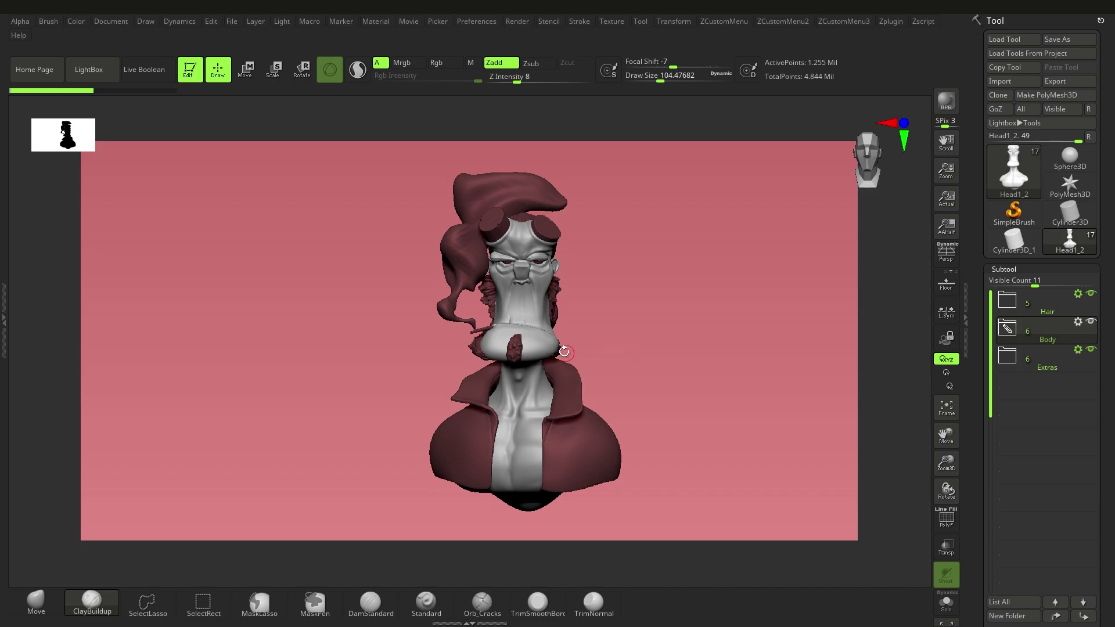
pyautogui.moveTo(544, 319); pyautogui.dragTo(592, 330, button='right')
pyautogui.moveTo(591, 329); pyautogui.dragTo(669, 360)
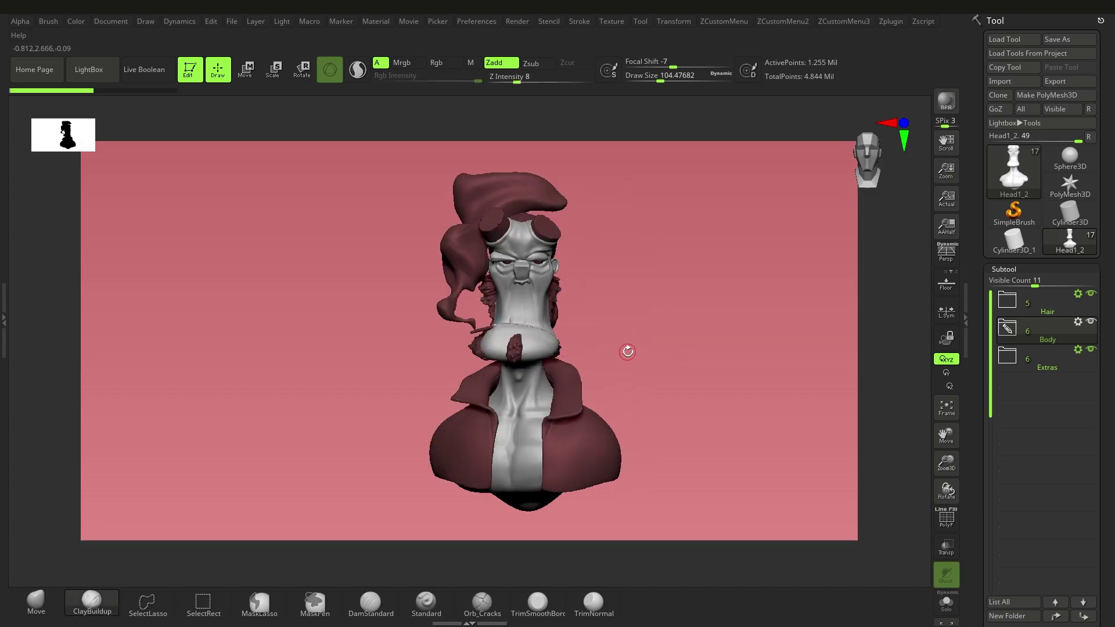